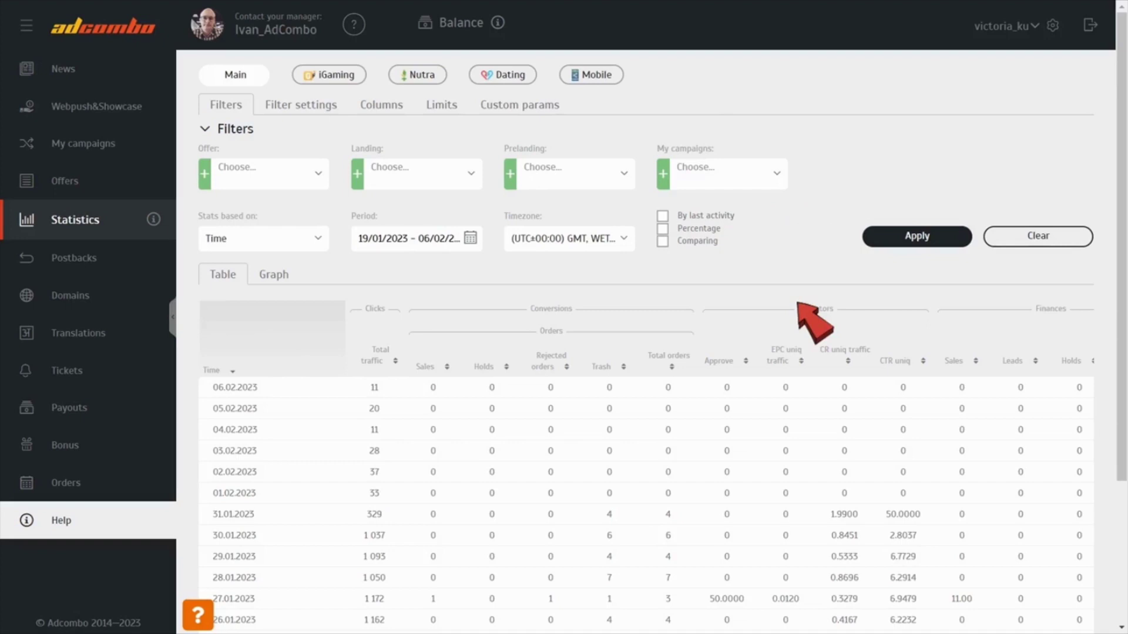
Group the statistics by Creatives pairs, noting the Landing and Prelanding include options, and sort by Sales.
{"action": "scroll", "coordinate": [528, 408], "scroll_direction": "down", "scroll_amount": 3}
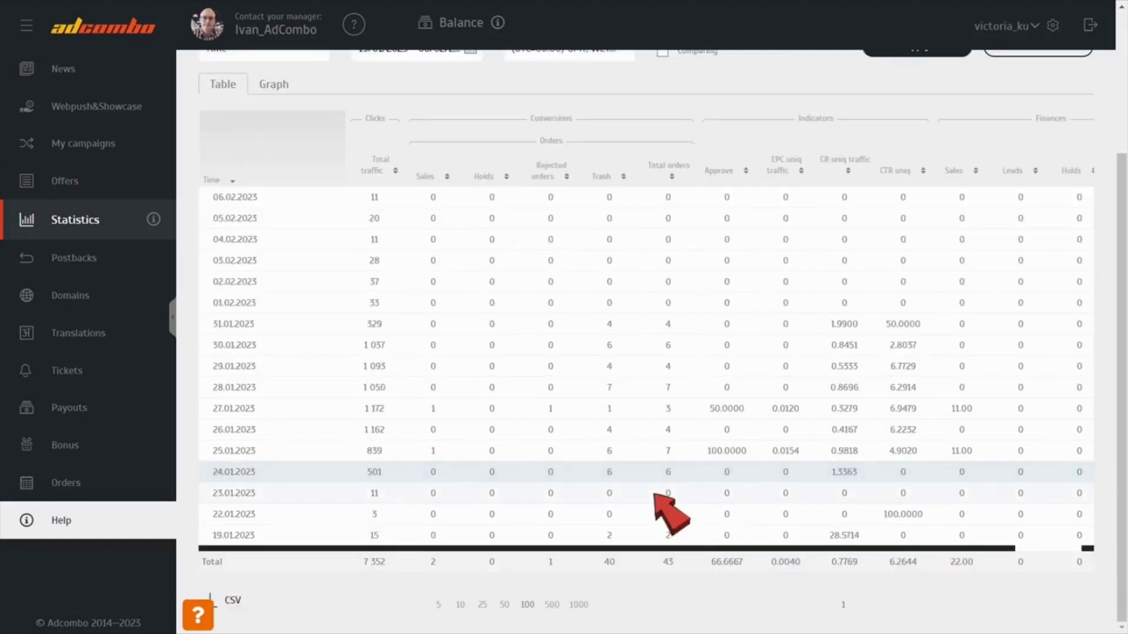
{"action": "scroll", "coordinate": [814, 242], "scroll_direction": "up", "scroll_amount": 3}
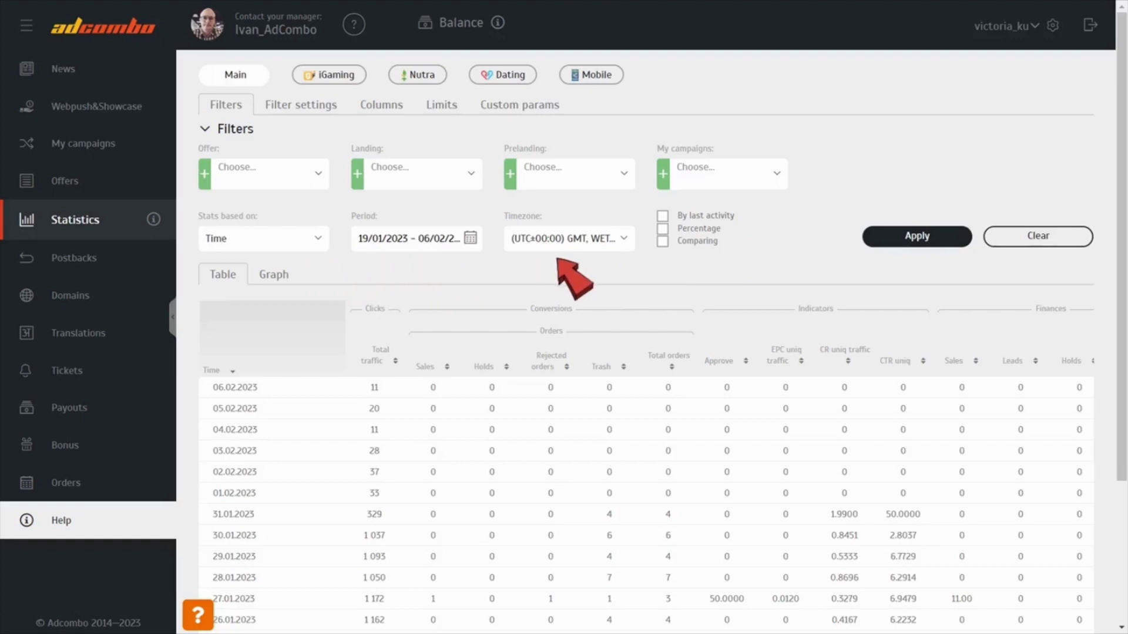
{"action": "left_click", "coordinate": [318, 238]}
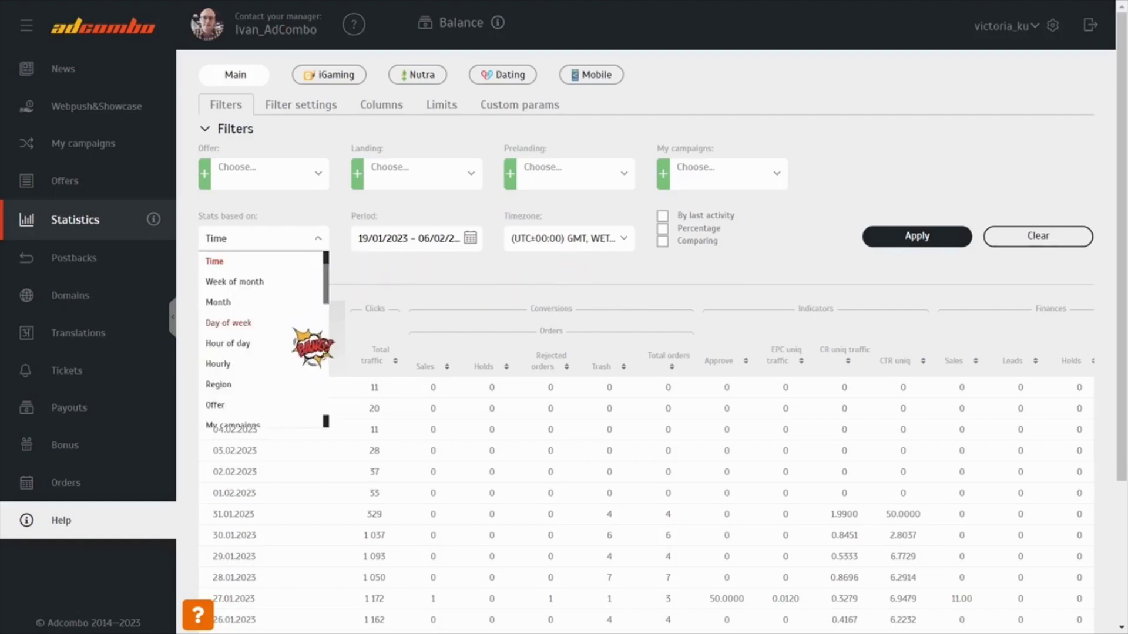
{"action": "type", "text": "l"}
{"action": "key", "text": "BackSpace"}
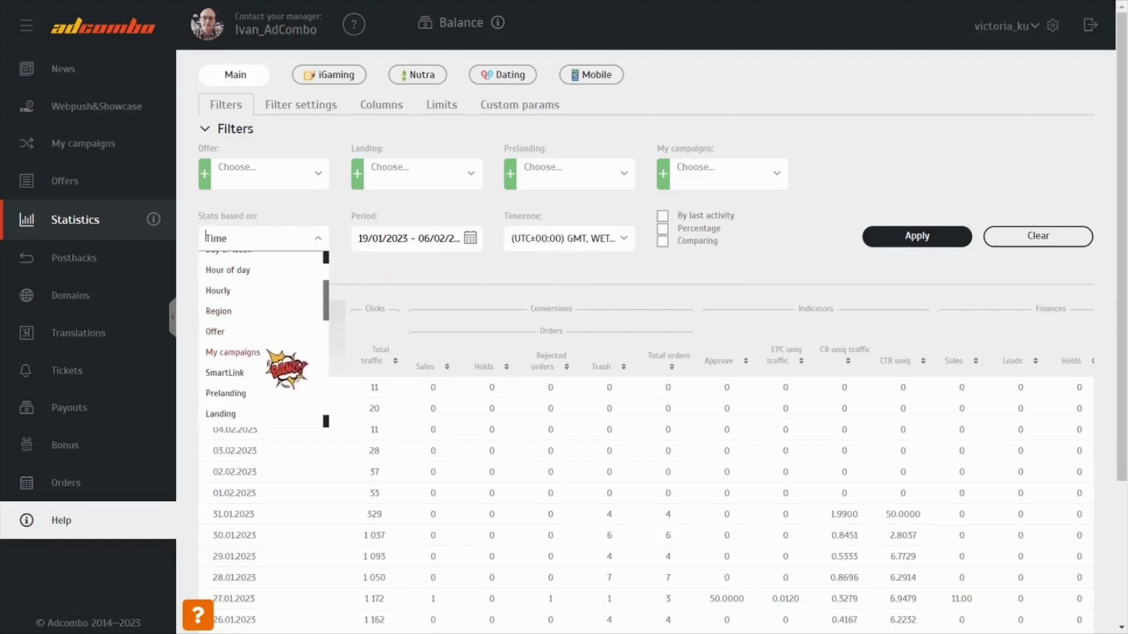
{"action": "scroll", "coordinate": [265, 335], "scroll_direction": "down", "scroll_amount": 3}
{"action": "left_click", "coordinate": [235, 285]}
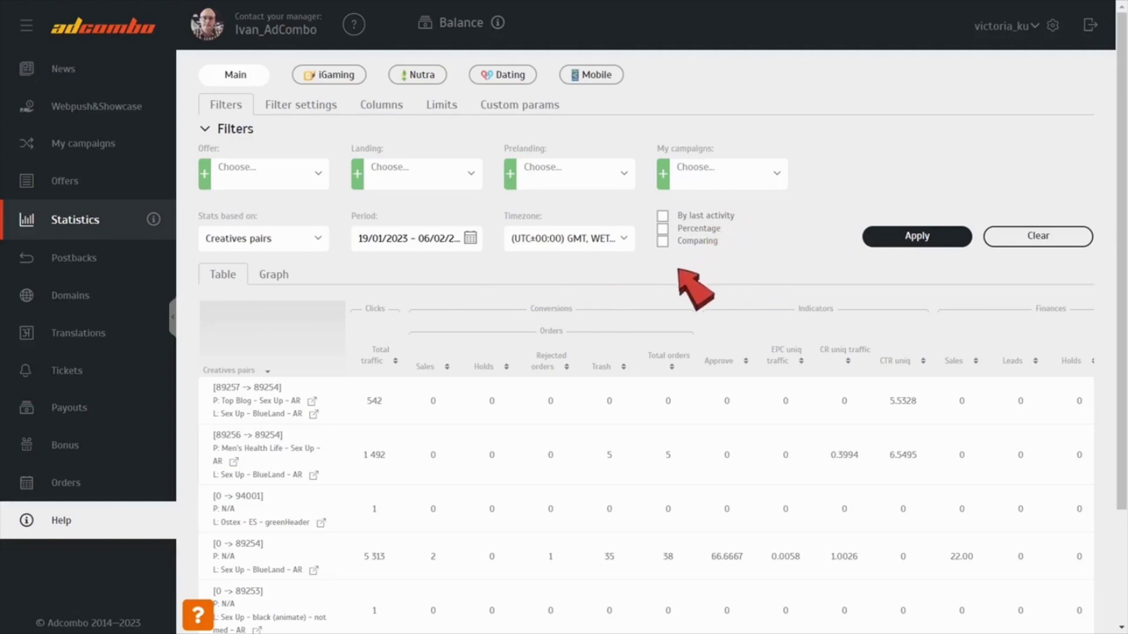
{"action": "left_click", "coordinate": [357, 174]}
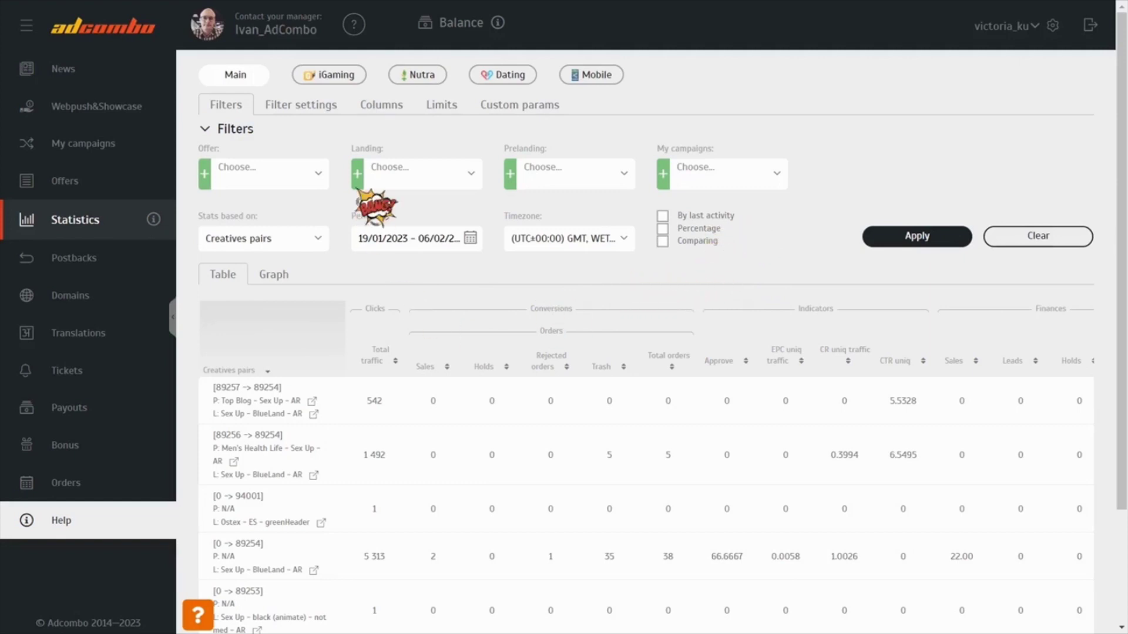
{"action": "left_click", "coordinate": [510, 173]}
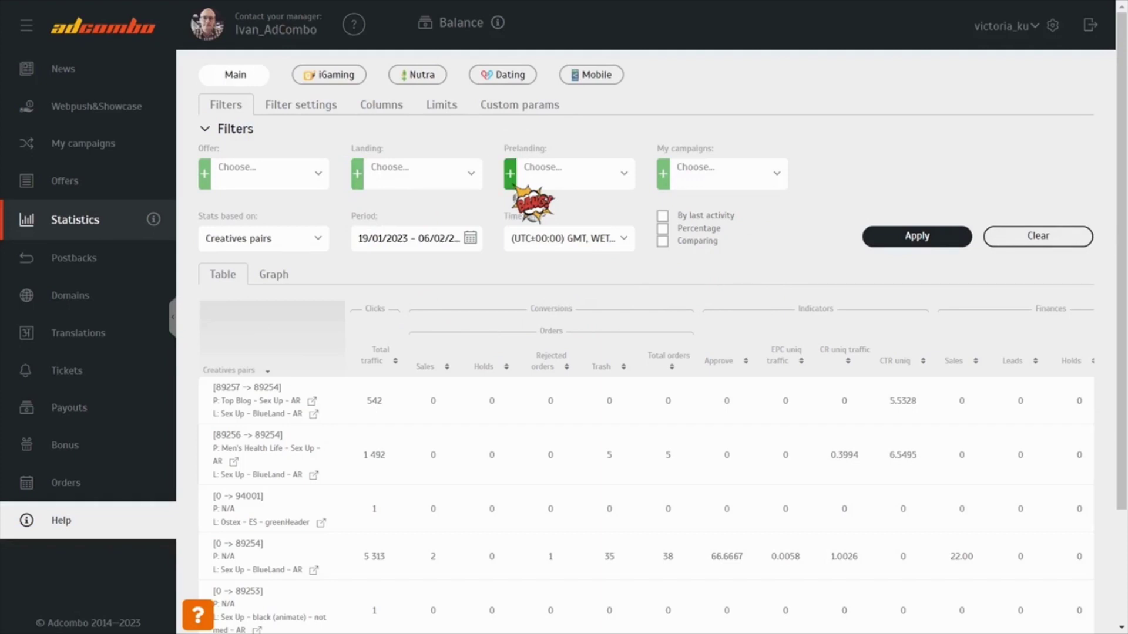
{"action": "left_click", "coordinate": [428, 363]}
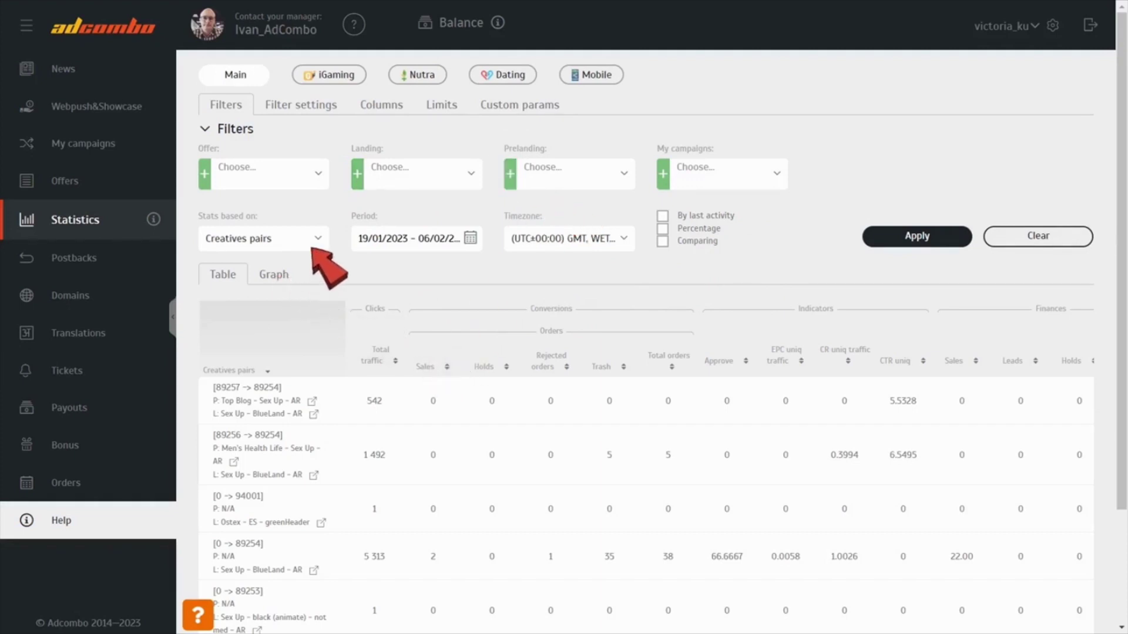
Regroup the statistics by Time, apply it, and display them as a line graph.
{"action": "left_click", "coordinate": [315, 236]}
{"action": "left_click", "coordinate": [270, 259]}
{"action": "left_click", "coordinate": [904, 241]}
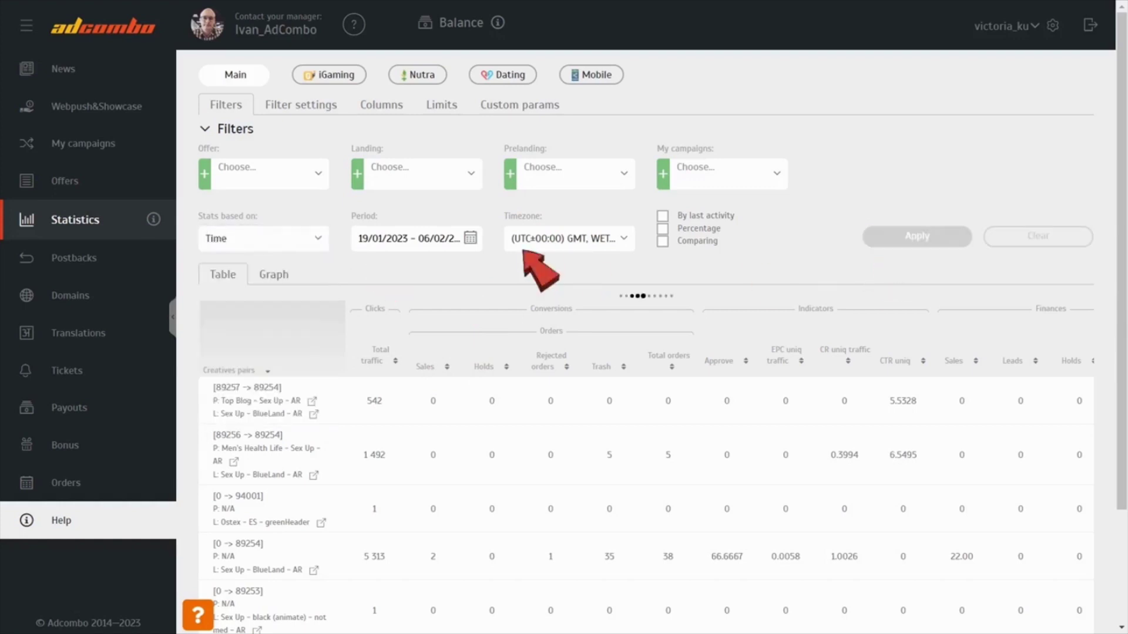
{"action": "left_click", "coordinate": [273, 274]}
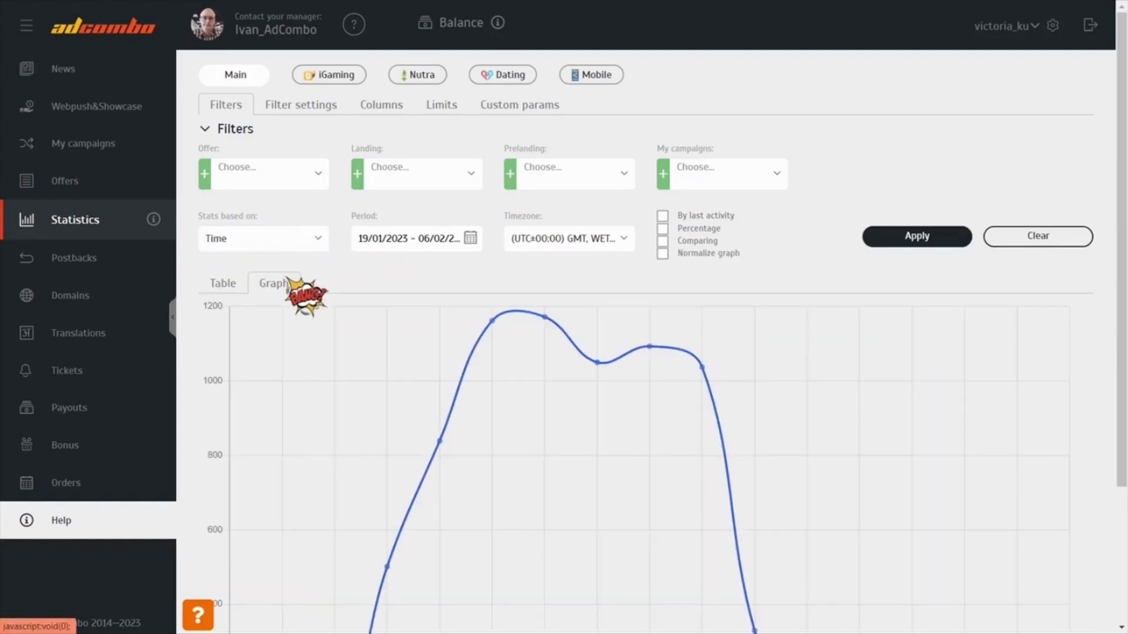
Switch from the daily traffic graph back to the Time-based table and scroll through it.
{"action": "scroll", "coordinate": [574, 378], "scroll_direction": "down", "scroll_amount": 3}
{"action": "mouse_move", "coordinate": [574, 378]}
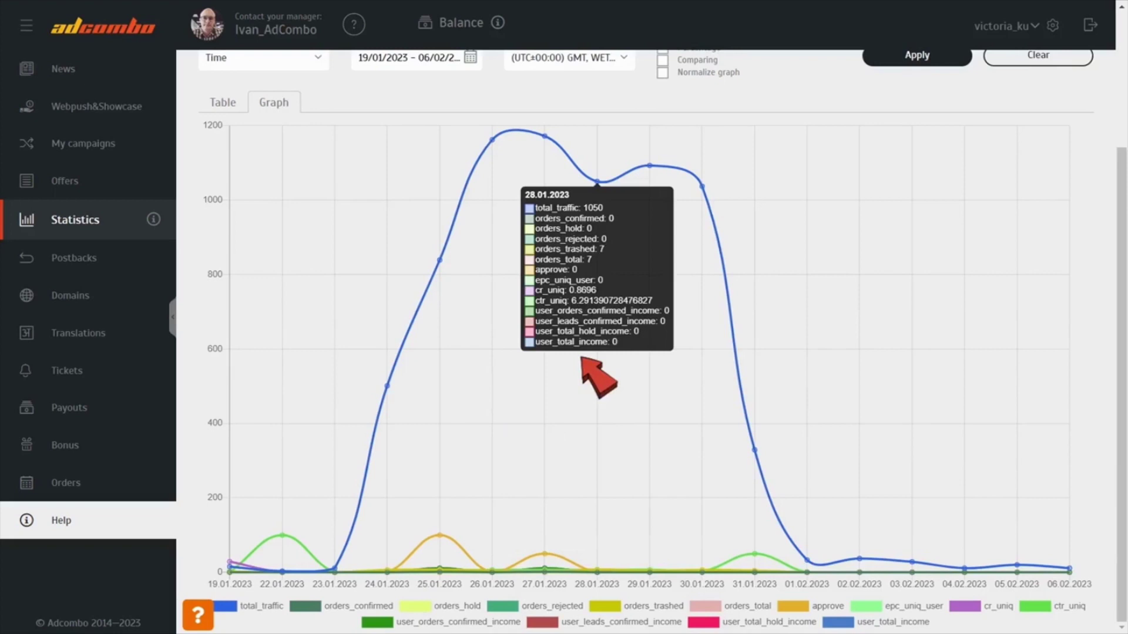
{"action": "scroll", "coordinate": [591, 367], "scroll_direction": "up", "scroll_amount": 3}
{"action": "left_click", "coordinate": [231, 283]}
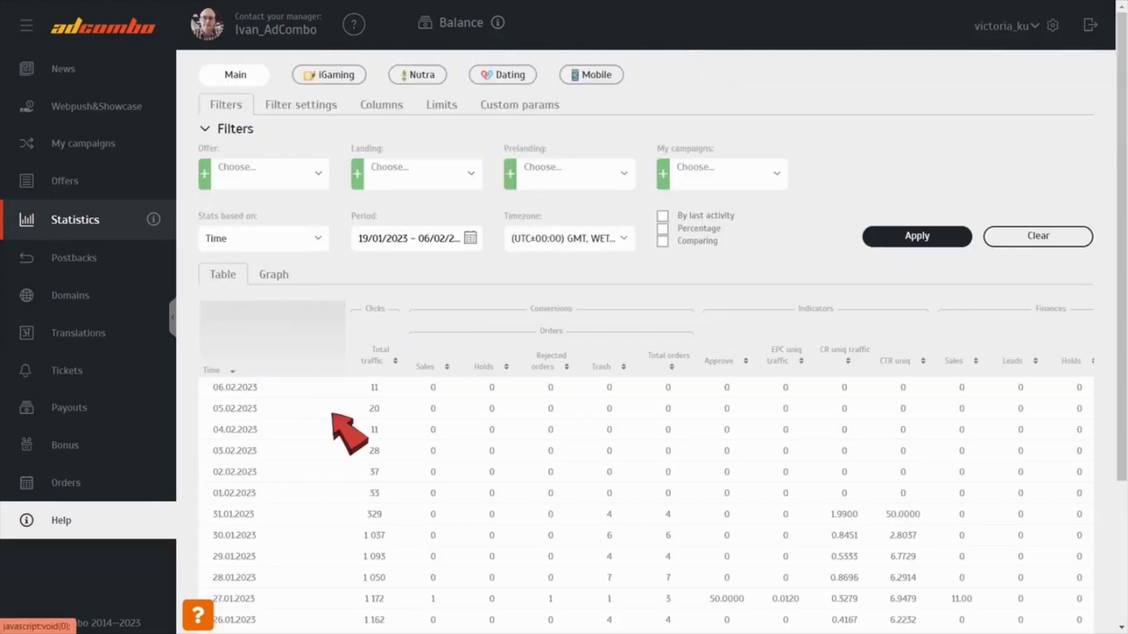
{"action": "scroll", "coordinate": [251, 611], "scroll_direction": "down", "scroll_amount": 3}
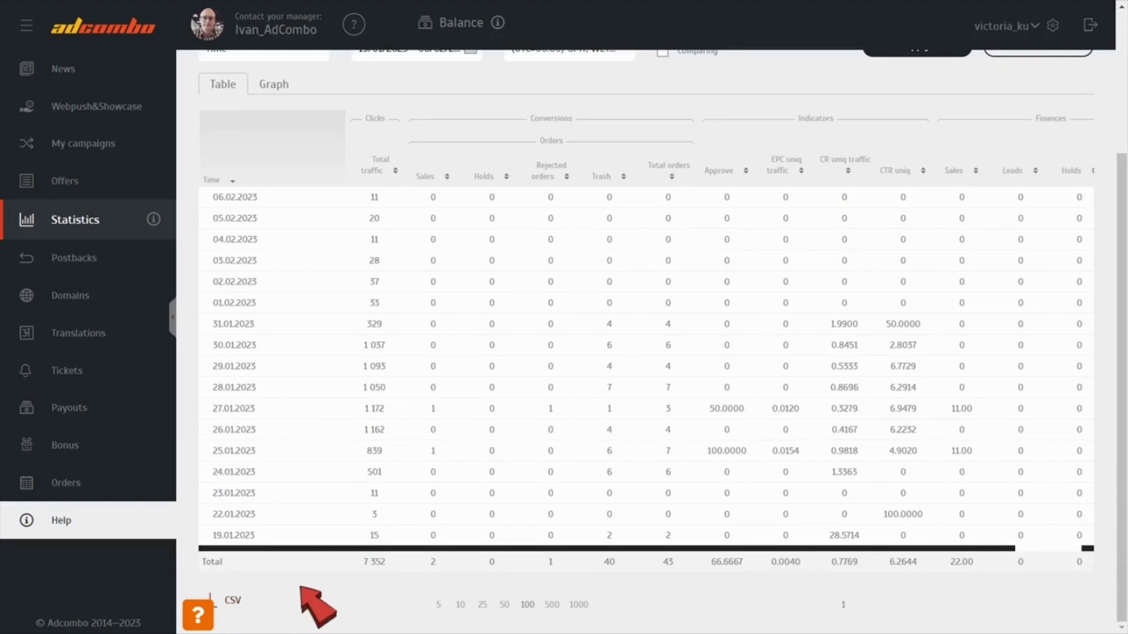
{"action": "scroll", "coordinate": [329, 470], "scroll_direction": "up", "scroll_amount": 3}
Enable Country and Device as statistics filters, apply, confirm them on the Filters tab, then open Columns.
{"action": "left_click", "coordinate": [301, 105]}
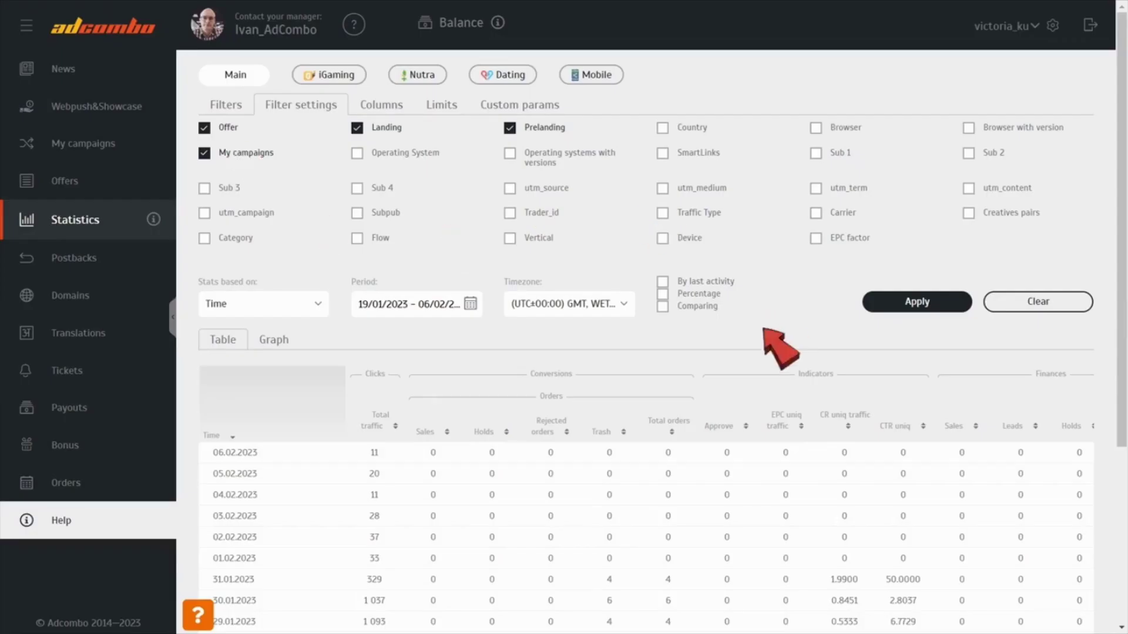
{"action": "left_click", "coordinate": [663, 127]}
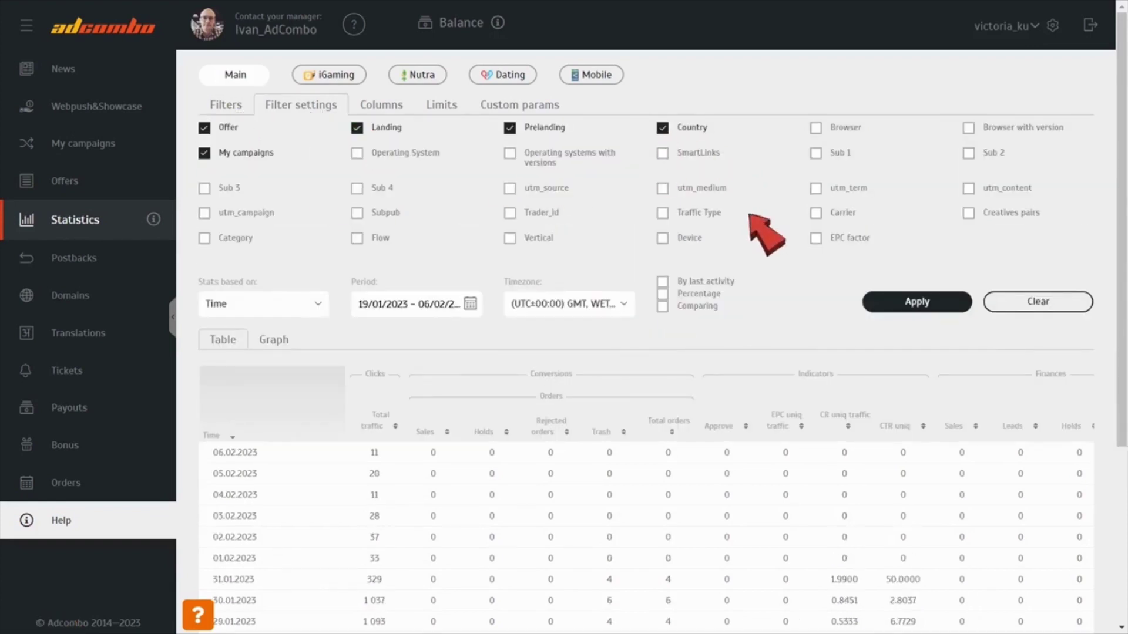
{"action": "left_click", "coordinate": [662, 238]}
{"action": "left_click", "coordinate": [917, 302]}
{"action": "left_click", "coordinate": [226, 104]}
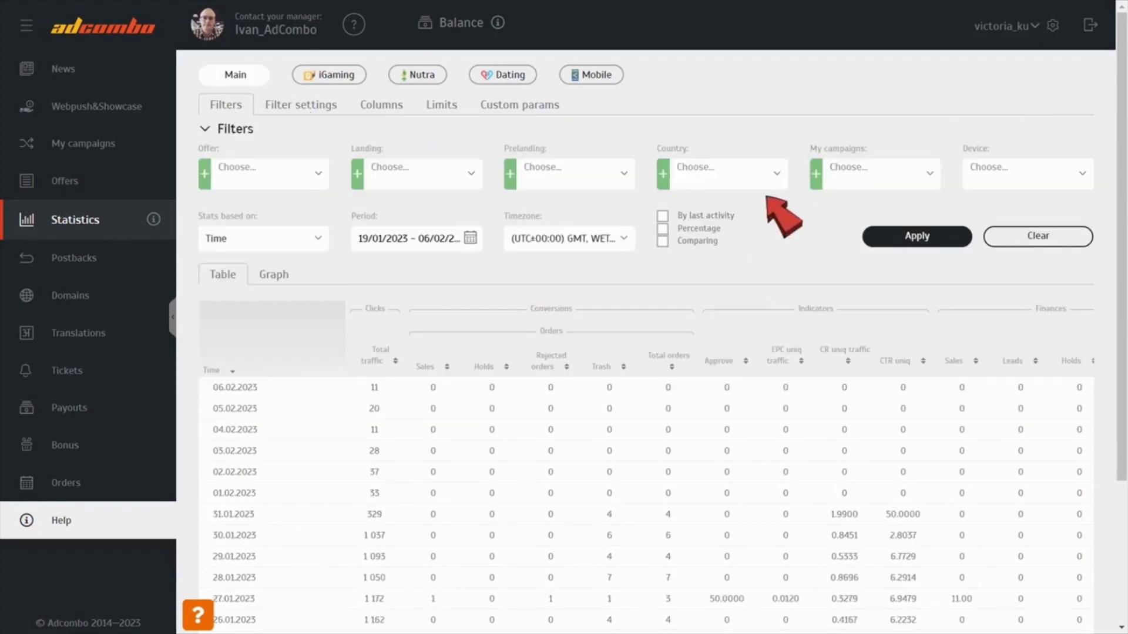
{"action": "left_click", "coordinate": [312, 108]}
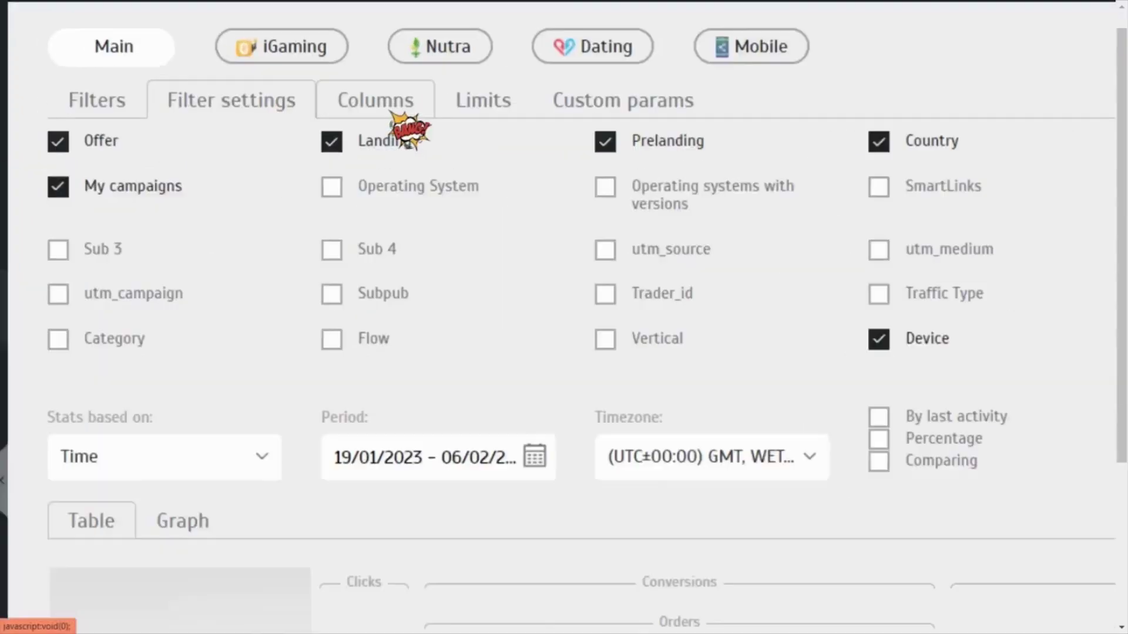
{"action": "left_click", "coordinate": [405, 118]}
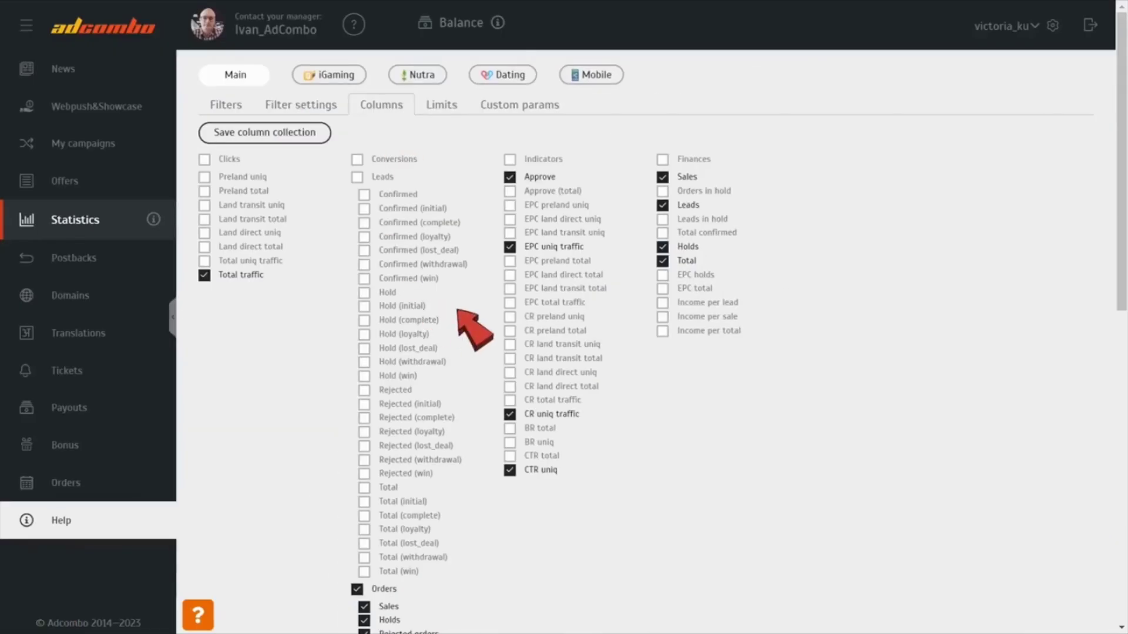
Tick the whole Clicks column group, apply it to the daily table, and save it as a column collection.
{"action": "scroll", "coordinate": [547, 504], "scroll_direction": "down", "scroll_amount": 4}
{"action": "scroll", "coordinate": [481, 334], "scroll_direction": "down", "scroll_amount": 9}
{"action": "scroll", "coordinate": [493, 294], "scroll_direction": "up", "scroll_amount": 12}
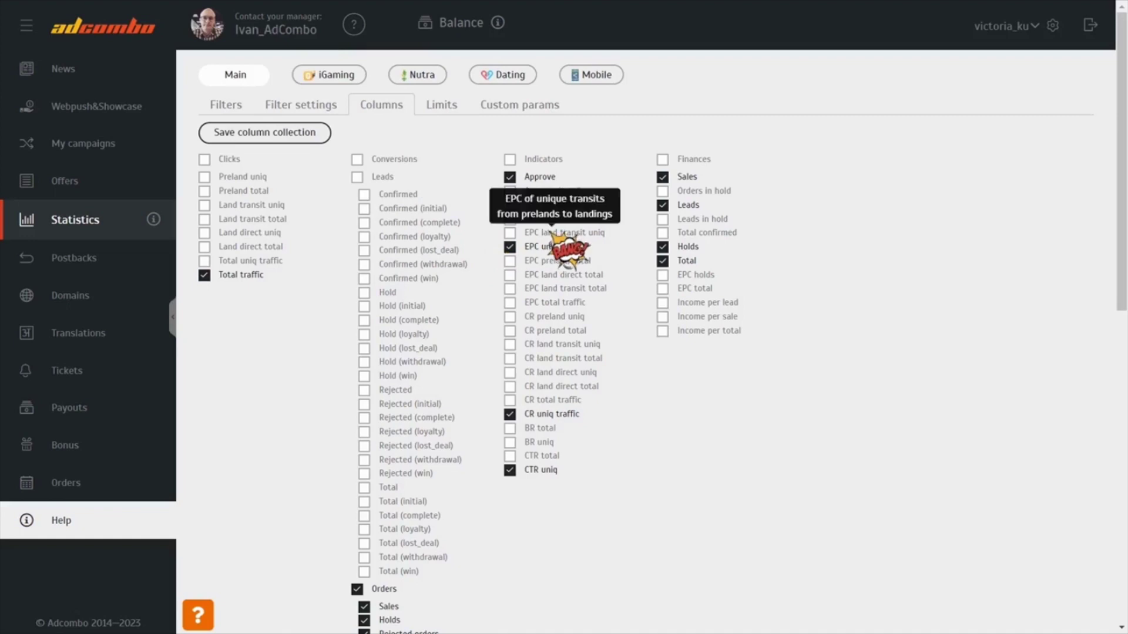
{"action": "left_click", "coordinate": [720, 322]}
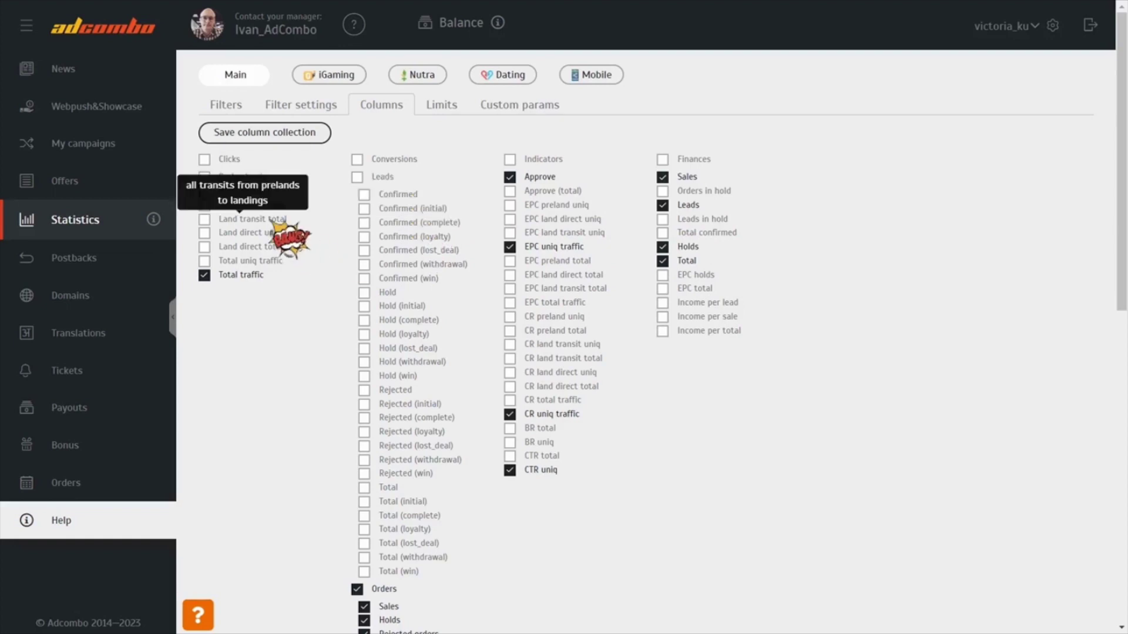
{"action": "left_click", "coordinate": [229, 159]}
{"action": "scroll", "coordinate": [284, 386], "scroll_direction": "down", "scroll_amount": 8}
{"action": "left_click", "coordinate": [909, 200]}
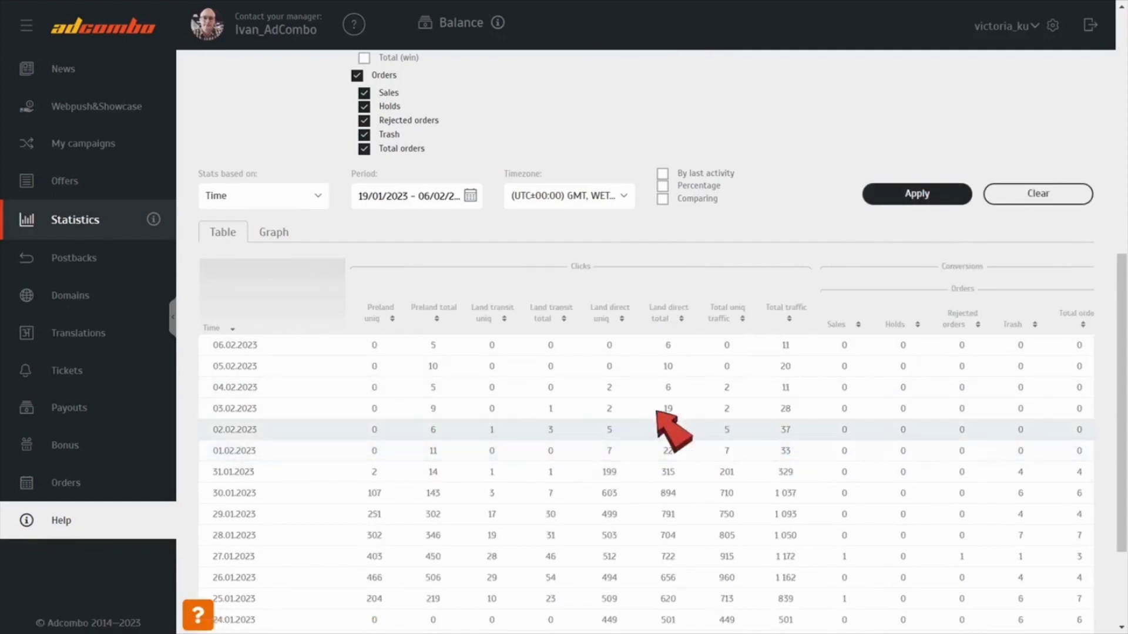
{"action": "scroll", "coordinate": [668, 428], "scroll_direction": "up", "scroll_amount": 8}
{"action": "left_click", "coordinate": [310, 157]}
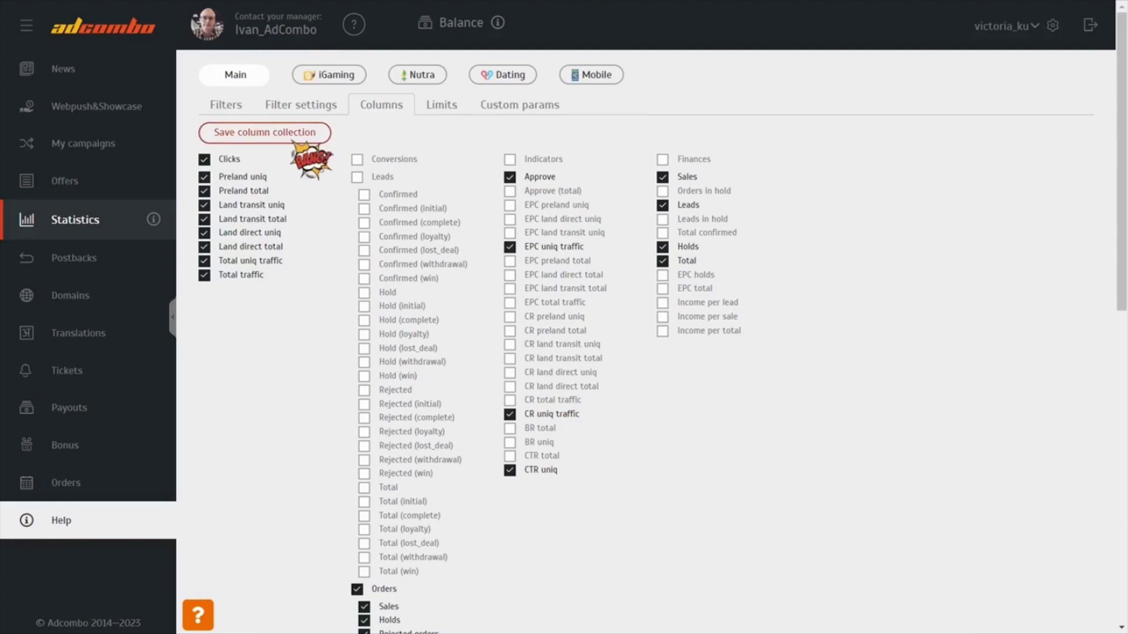
Check Save statistic settings in General account settings, then view Custom params (widths 200/80 px, 4 decimals).
{"action": "left_click", "coordinate": [1028, 33]}
{"action": "left_click", "coordinate": [1019, 73]}
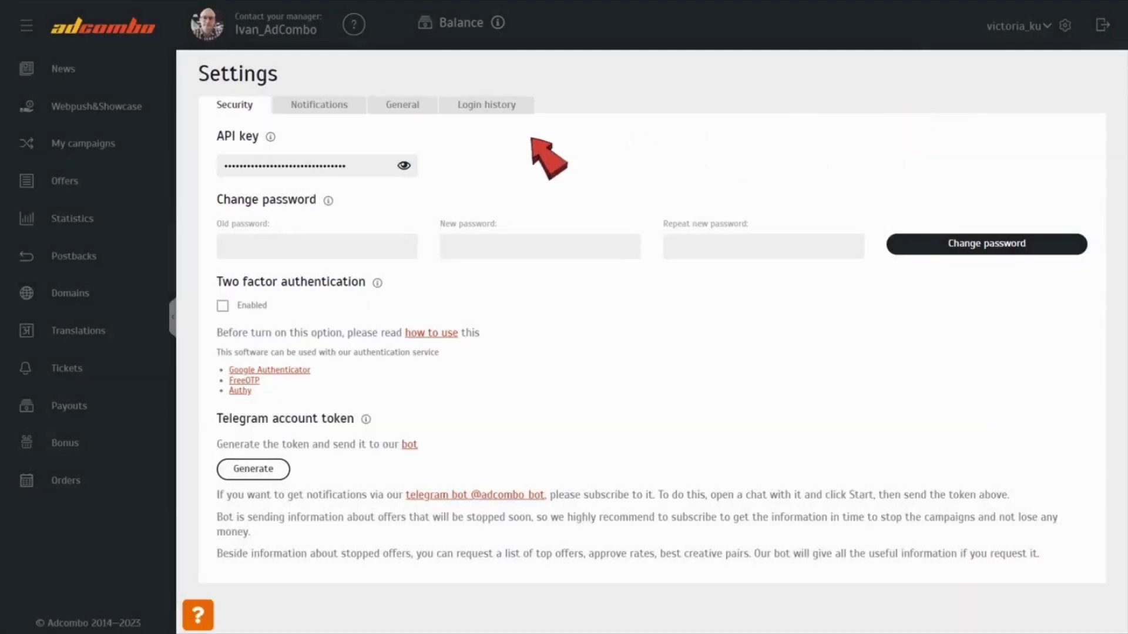
{"action": "left_click", "coordinate": [404, 105]}
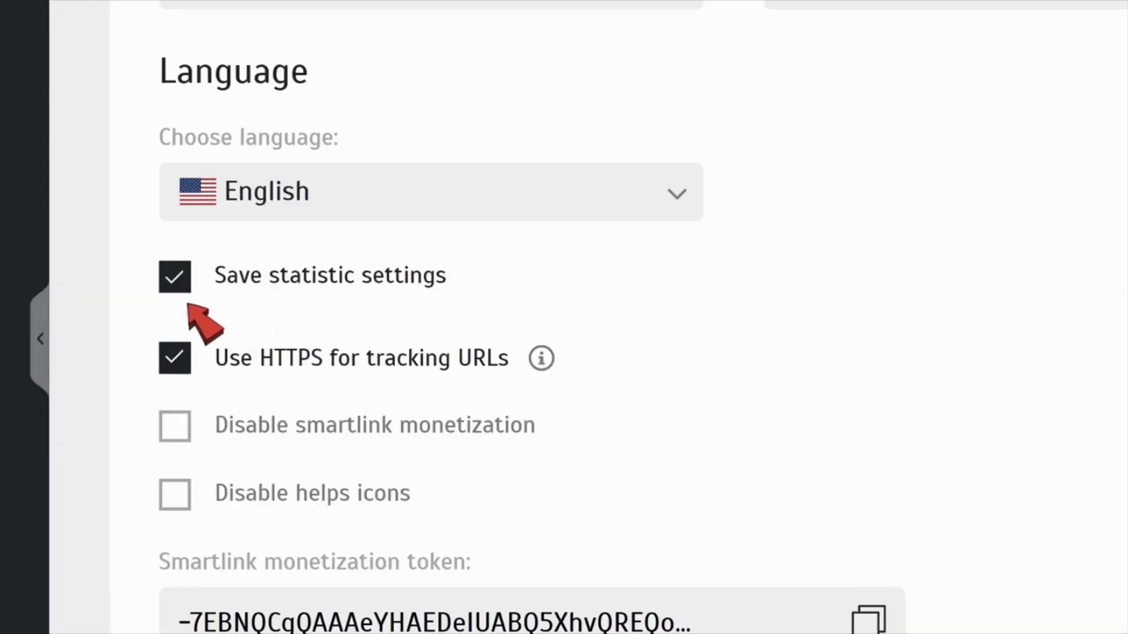
{"action": "left_click", "coordinate": [225, 301]}
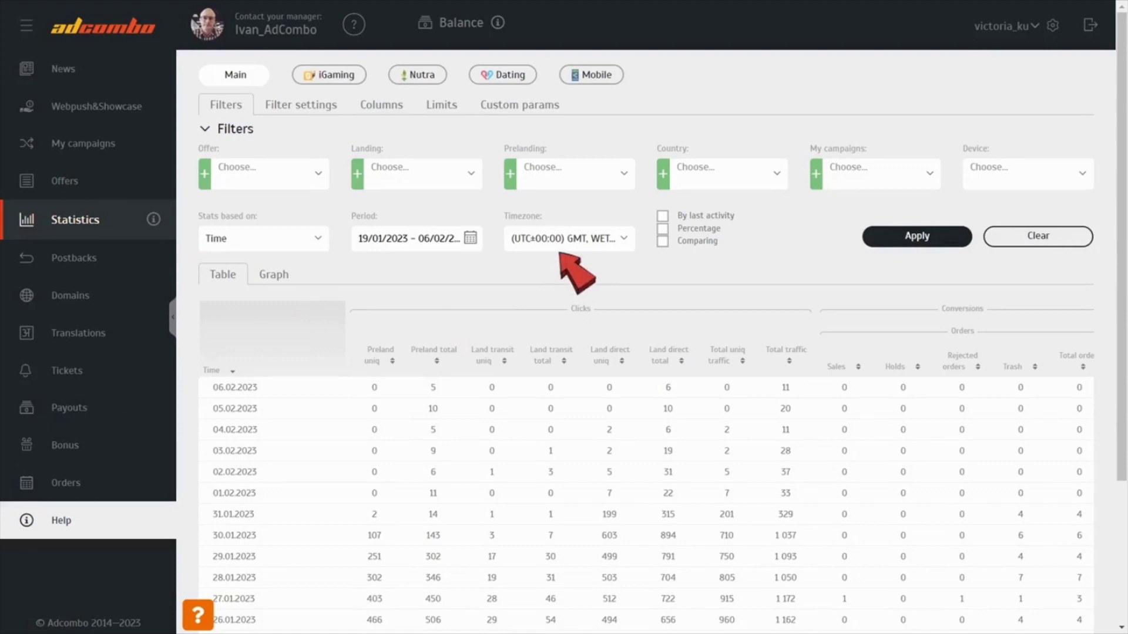
{"action": "left_click", "coordinate": [520, 105]}
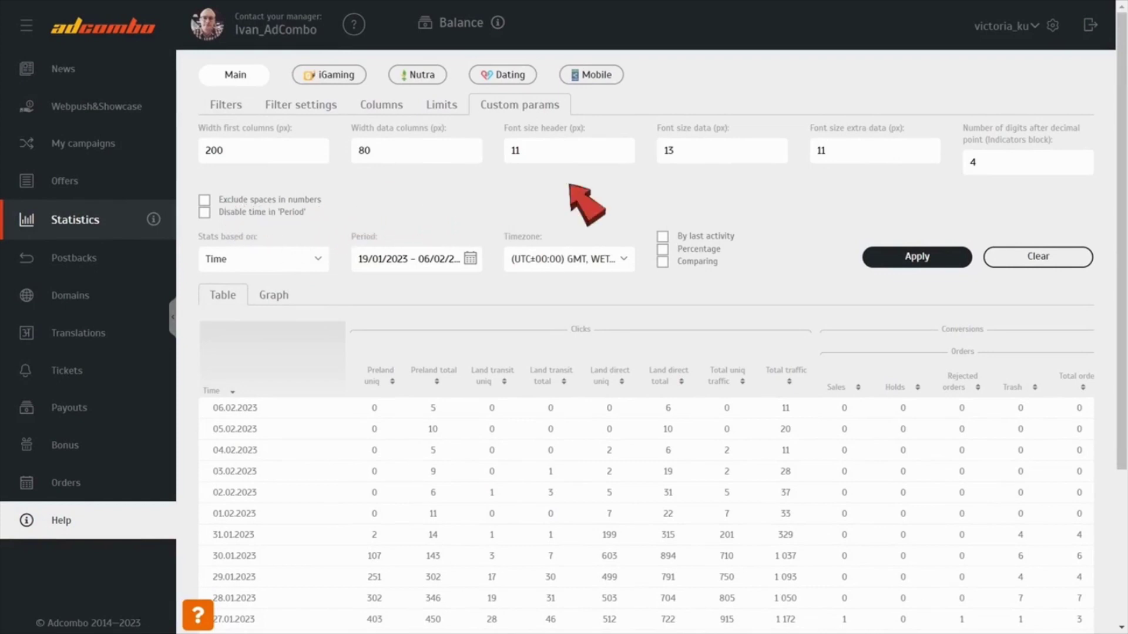
Add a limit filter row keyed on Conversions – Orders – Sales.
{"action": "left_click", "coordinate": [449, 111]}
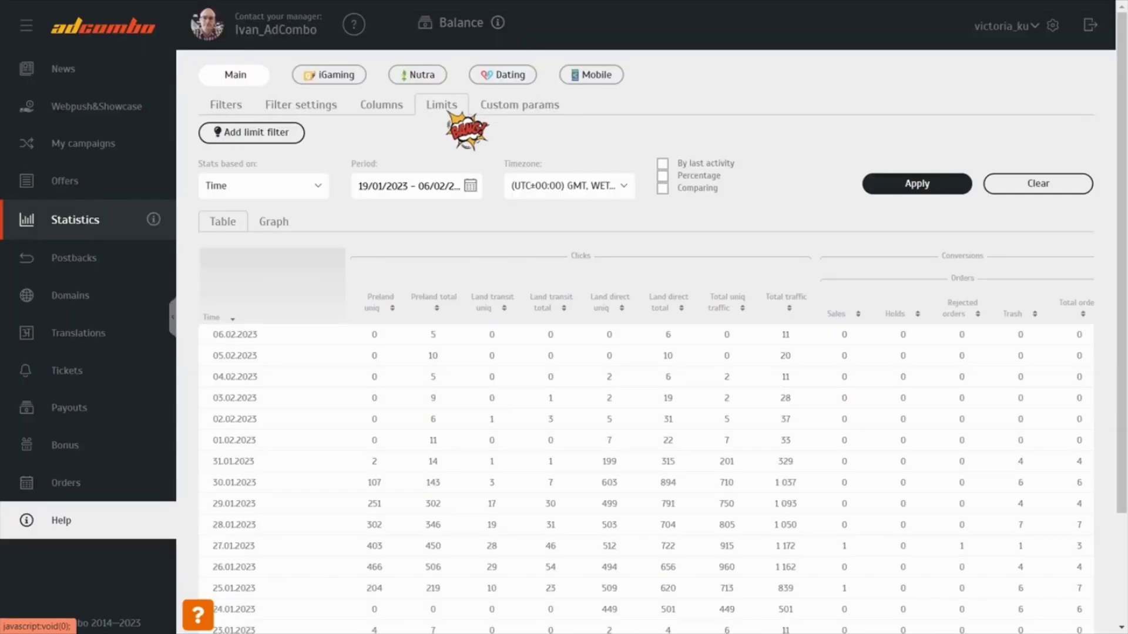
{"action": "left_click", "coordinate": [298, 136]}
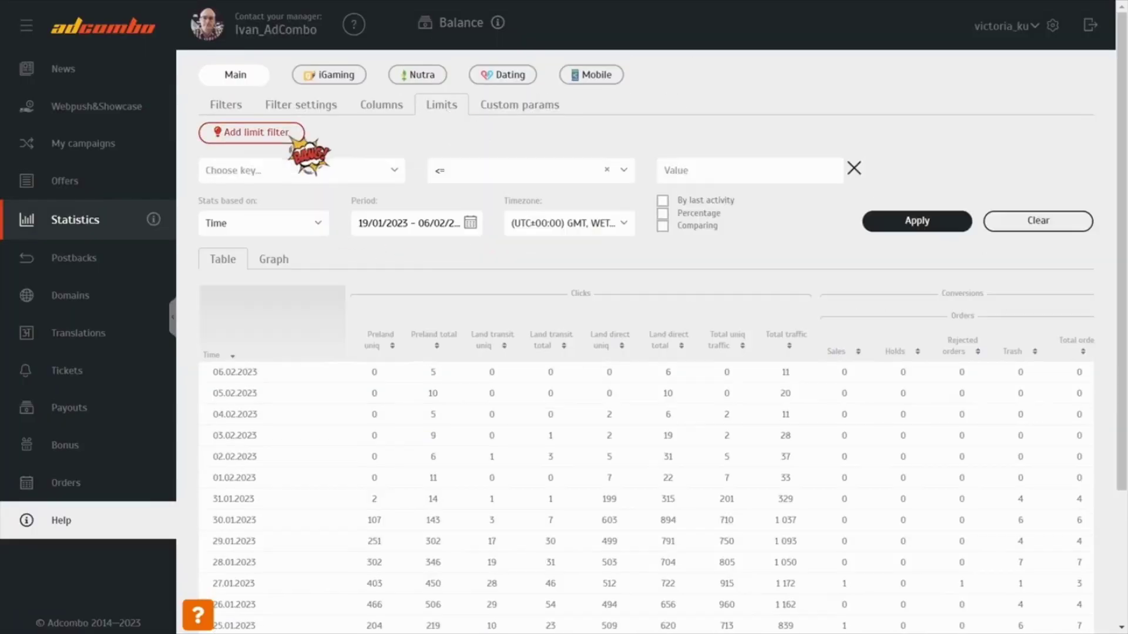
{"action": "left_click", "coordinate": [517, 172]}
{"action": "left_click", "coordinate": [367, 176]}
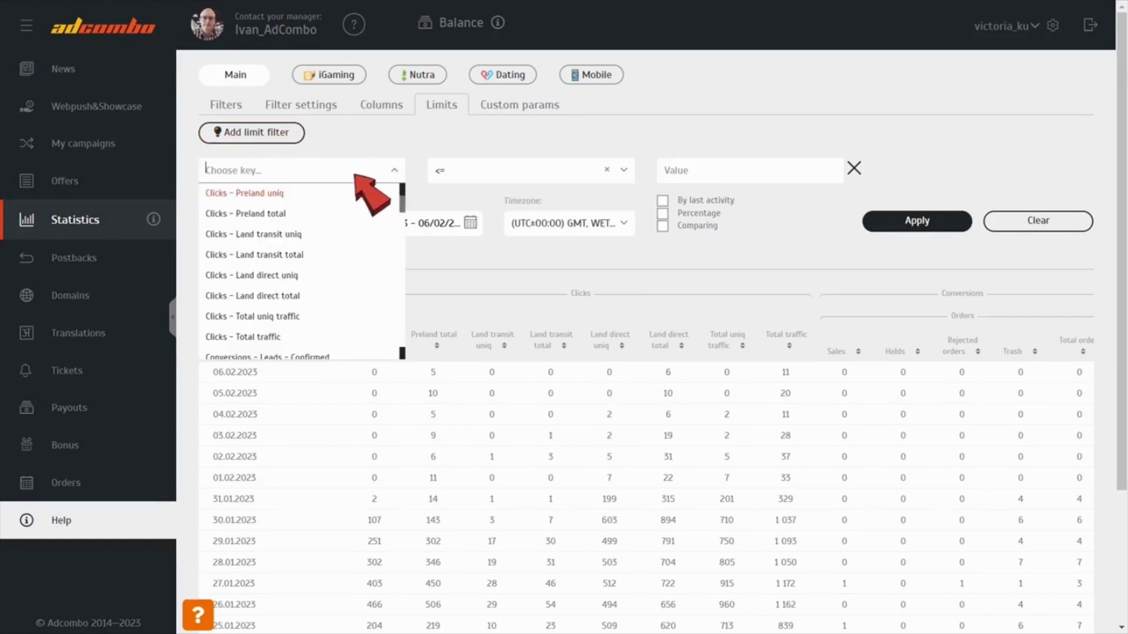
{"action": "left_click", "coordinate": [385, 169]}
{"action": "left_click", "coordinate": [385, 168]}
{"action": "scroll", "coordinate": [352, 274], "scroll_direction": "down", "scroll_amount": 10}
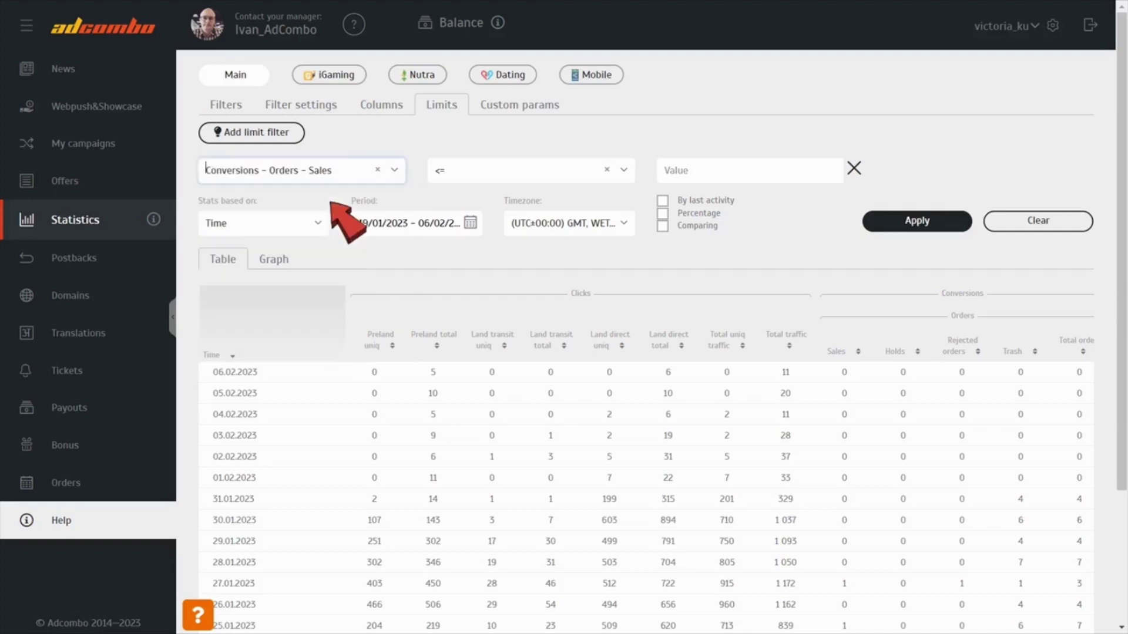
Set the Sales limit to '=' 1, apply it, and switch the stats to Nutra.
{"action": "left_click", "coordinate": [486, 172]}
{"action": "left_click", "coordinate": [481, 197]}
{"action": "left_click", "coordinate": [726, 174]}
{"action": "type", "text": "1"}
{"action": "left_click", "coordinate": [925, 220]}
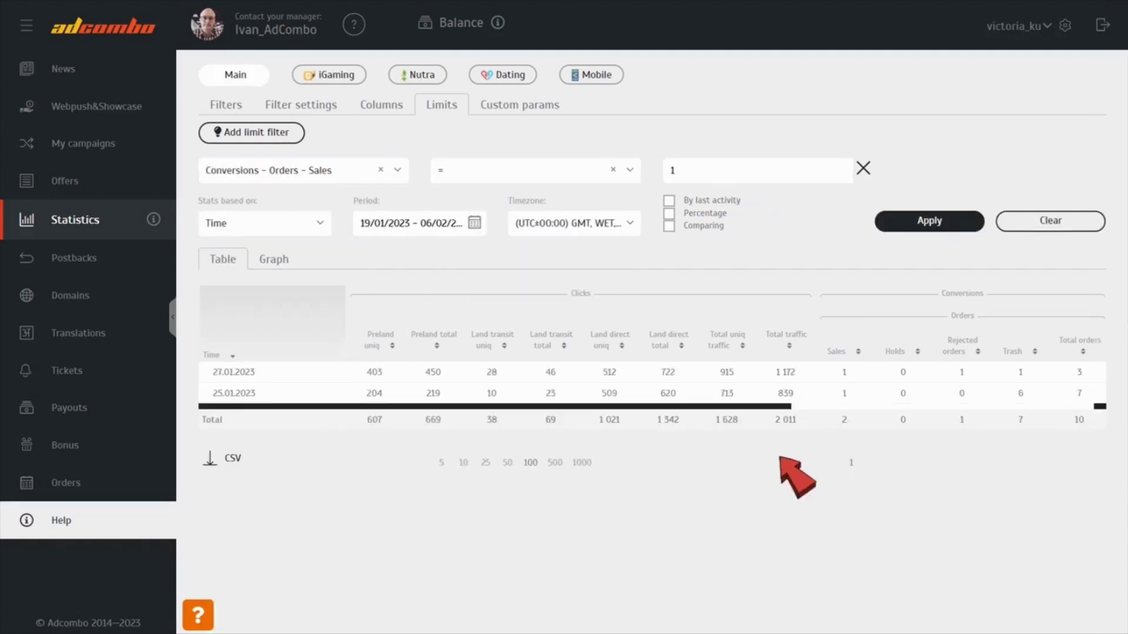
{"action": "left_click", "coordinate": [415, 74]}
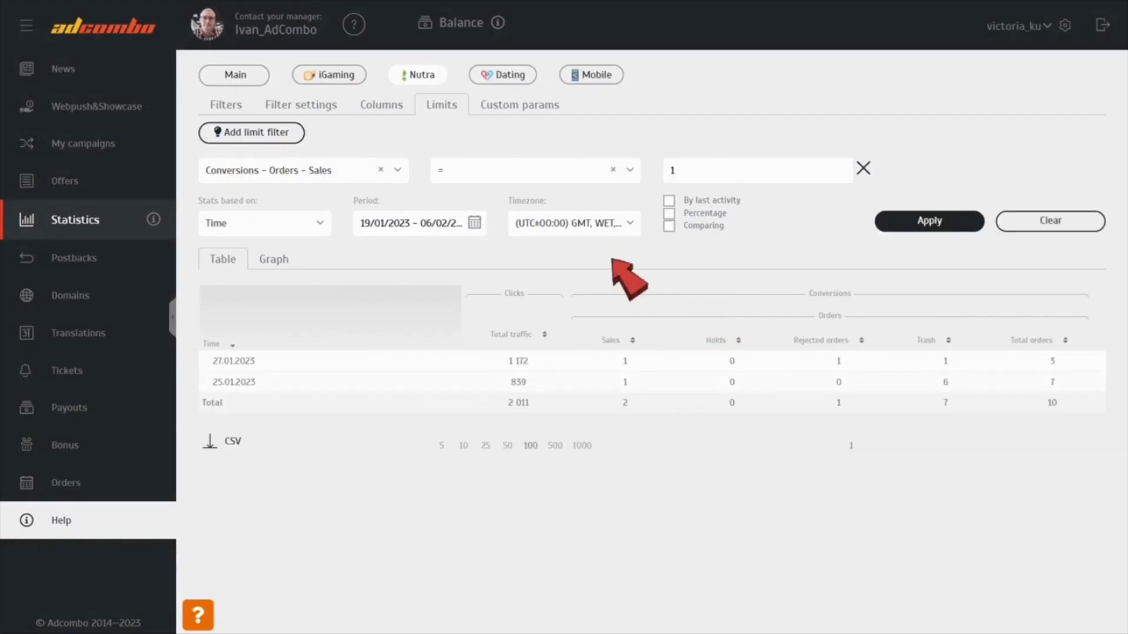
Open the Statistics help, expand and scroll the full list of filter fields, then return to Limits.
{"action": "left_click", "coordinate": [164, 232]}
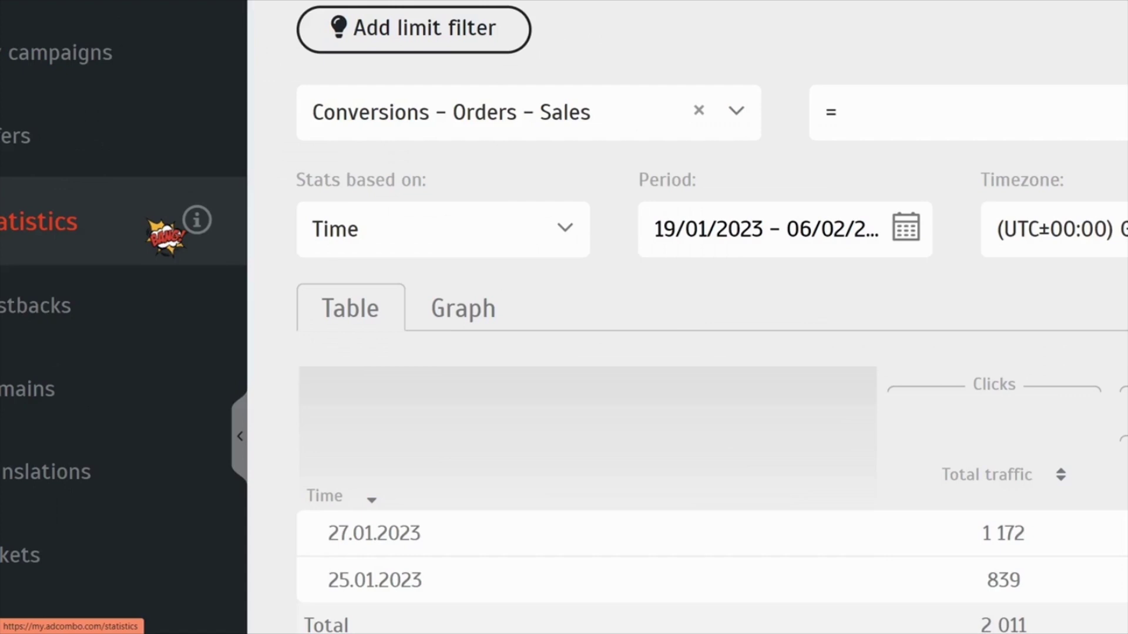
{"action": "left_click", "coordinate": [209, 232]}
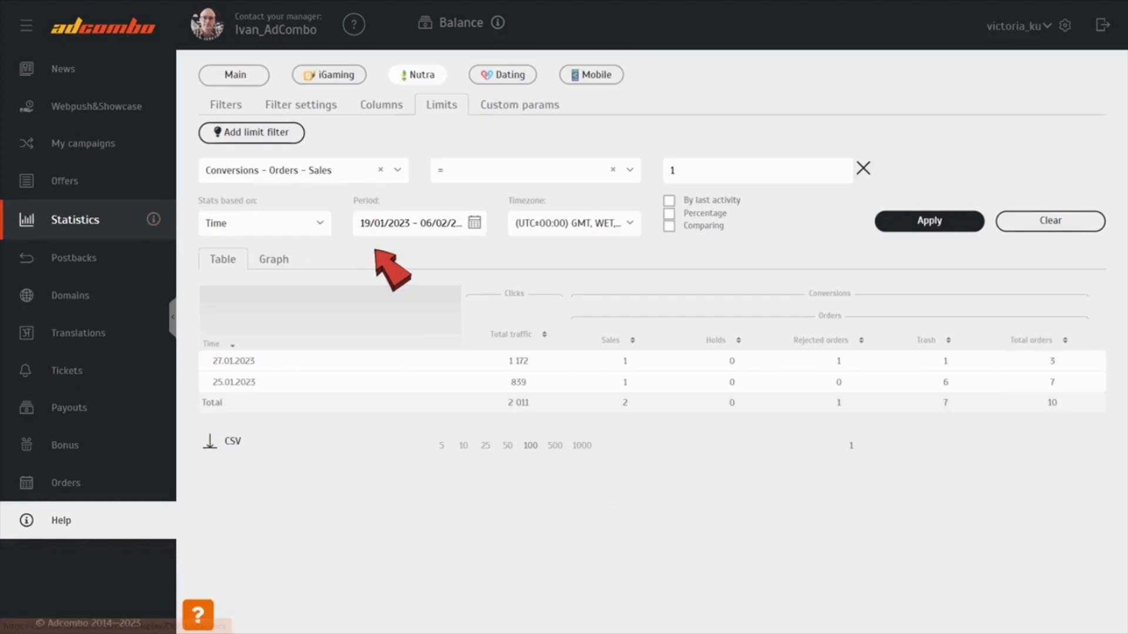
{"action": "left_click", "coordinate": [632, 58]}
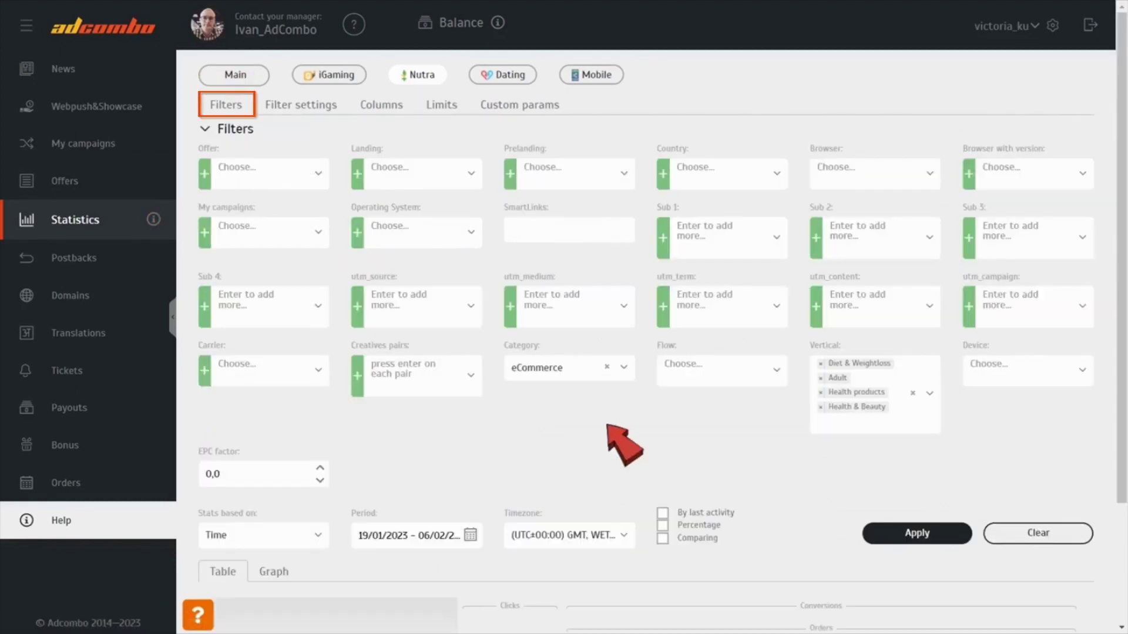
{"action": "scroll", "coordinate": [605, 424], "scroll_direction": "down", "scroll_amount": 1}
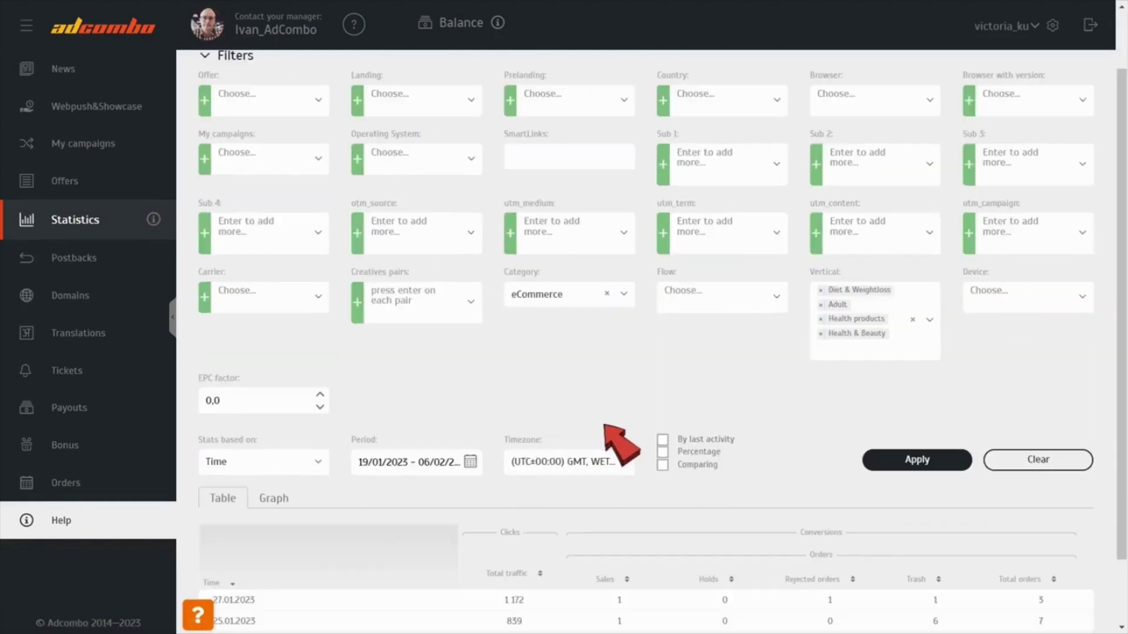
{"action": "scroll", "coordinate": [605, 424], "scroll_direction": "up", "scroll_amount": 1}
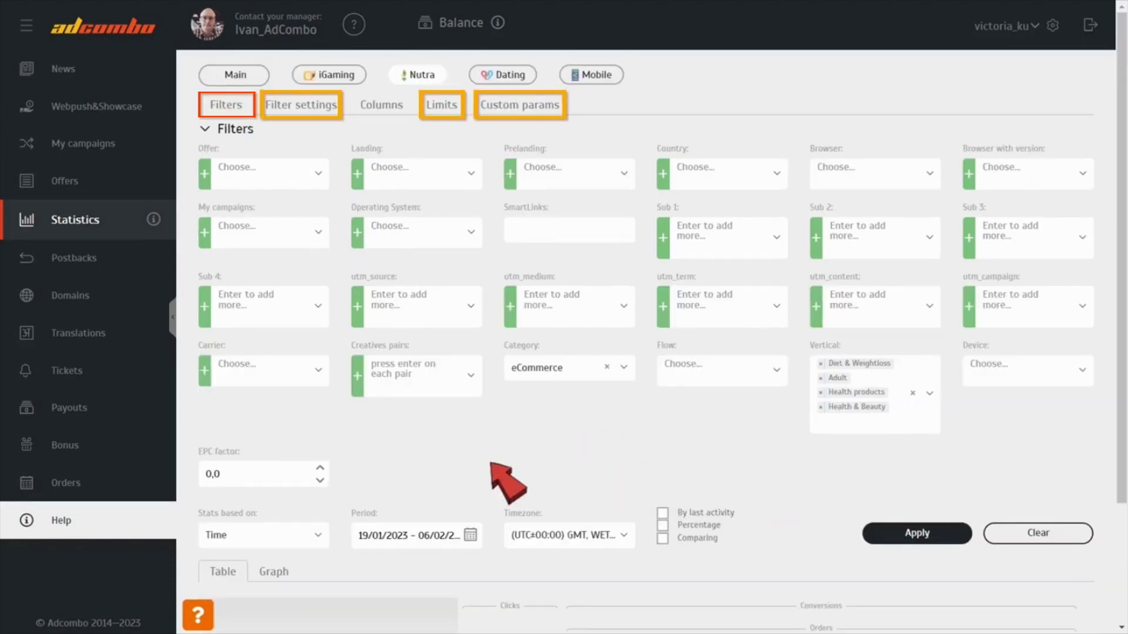
{"action": "left_click", "coordinate": [448, 101]}
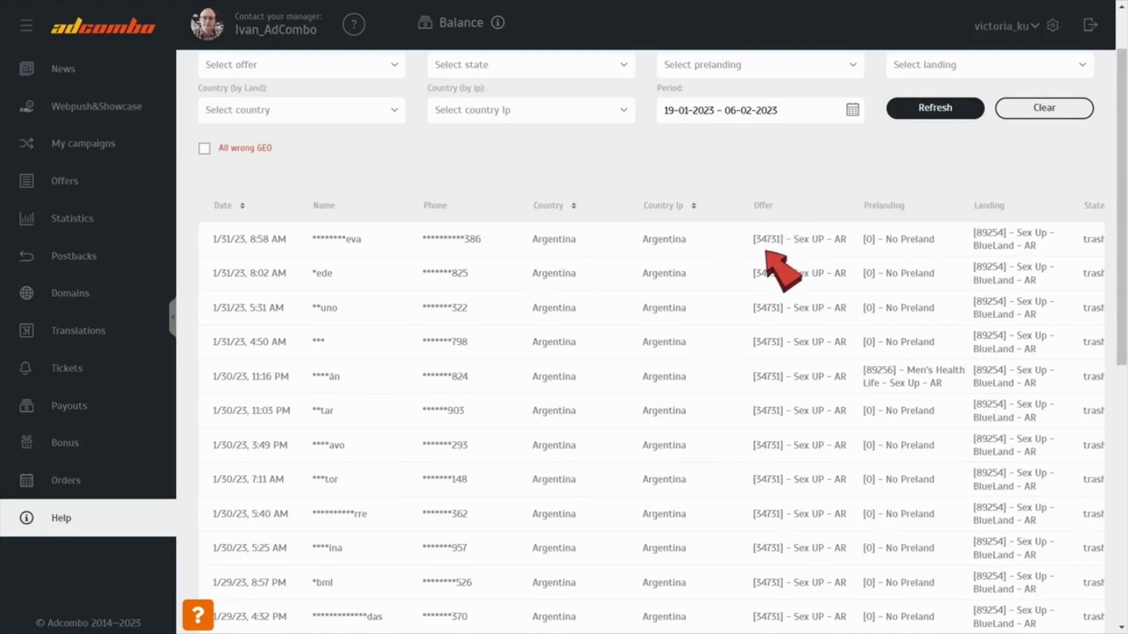
Filter the orders list to the confirmed state and refresh it.
{"action": "scroll", "coordinate": [766, 252], "scroll_direction": "right", "scroll_amount": 5}
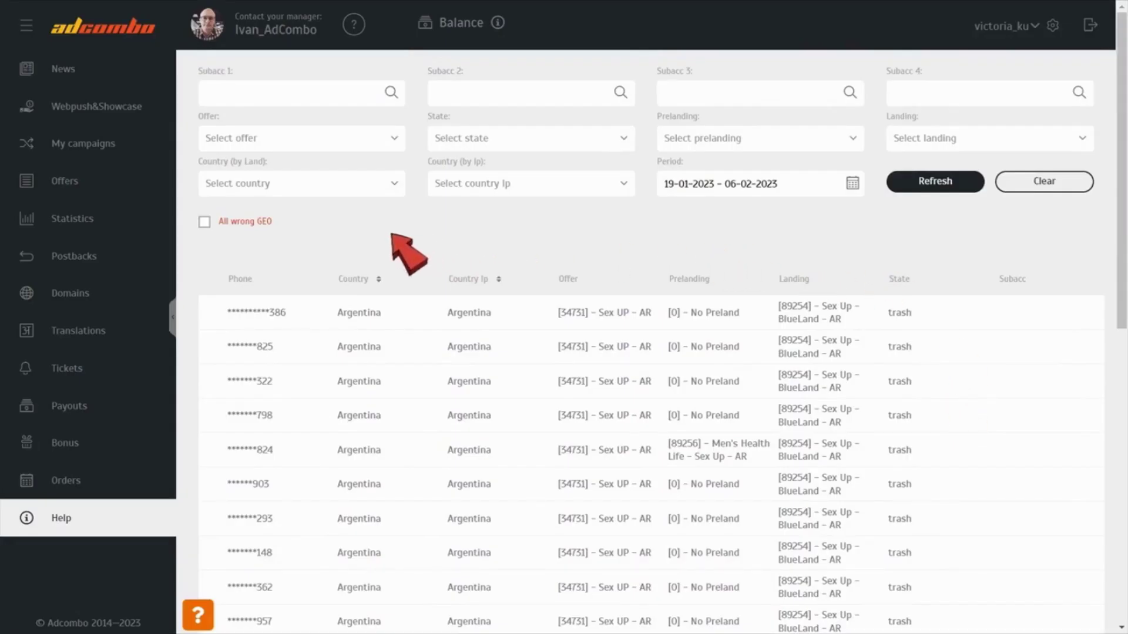
{"action": "left_click", "coordinate": [613, 146]}
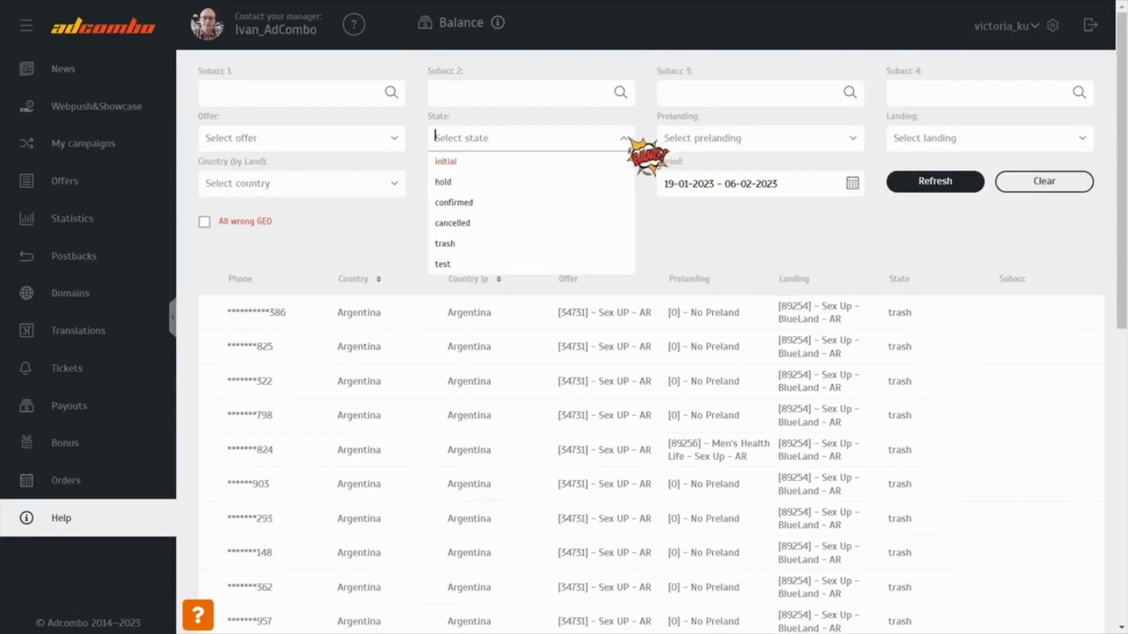
{"action": "left_click", "coordinate": [582, 202]}
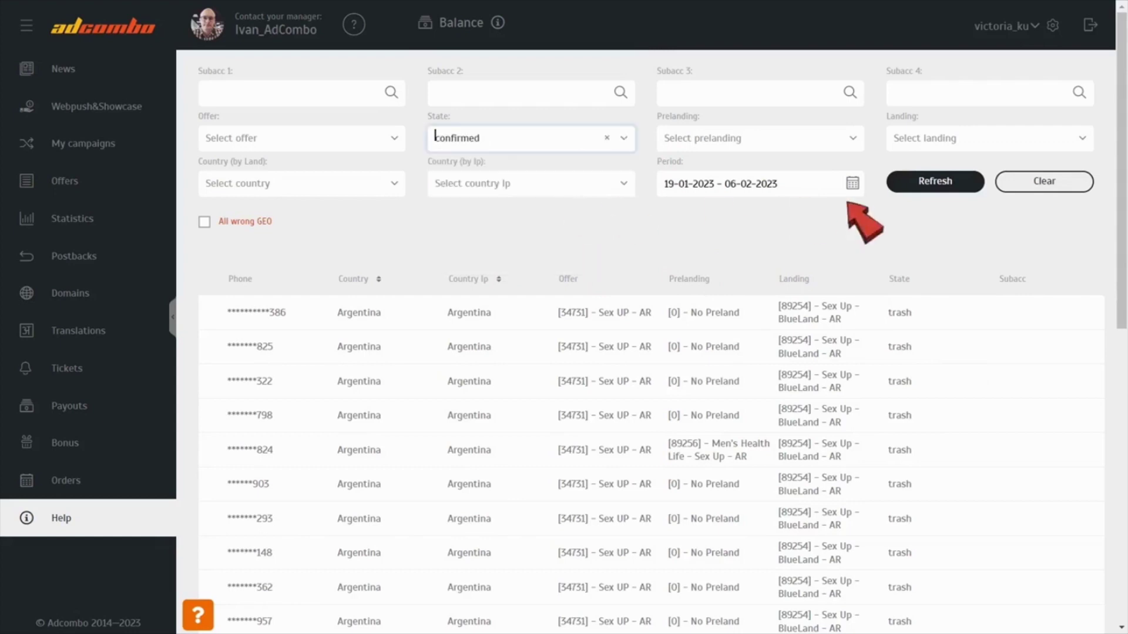
{"action": "left_click", "coordinate": [935, 181]}
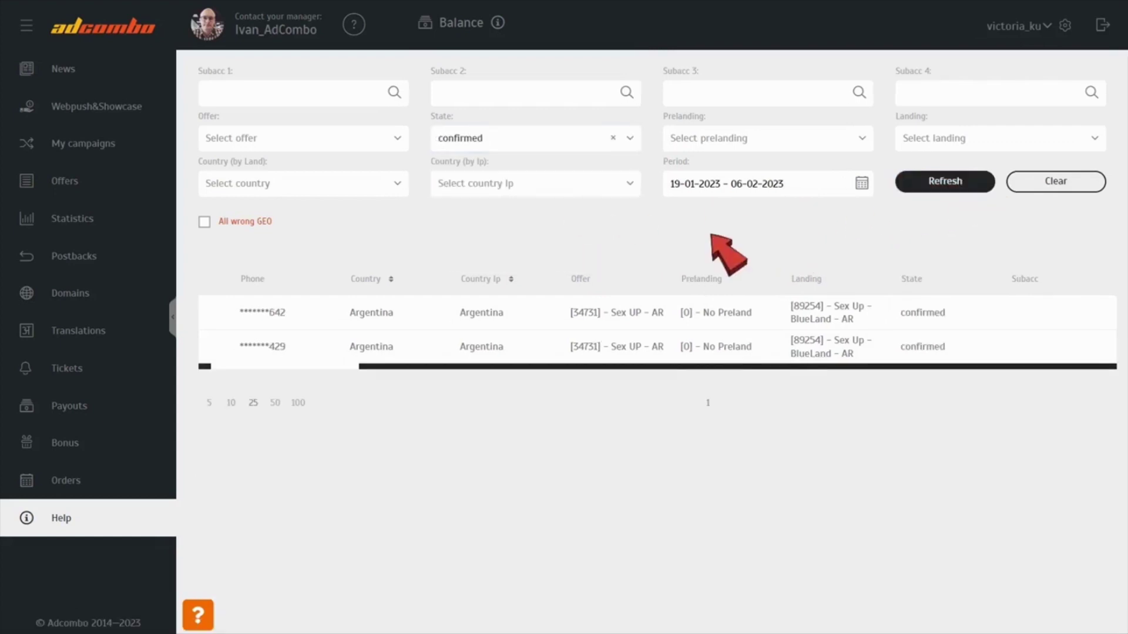
Change the state filter to trash and refresh so only trash orders are listed.
{"action": "left_click", "coordinate": [585, 142]}
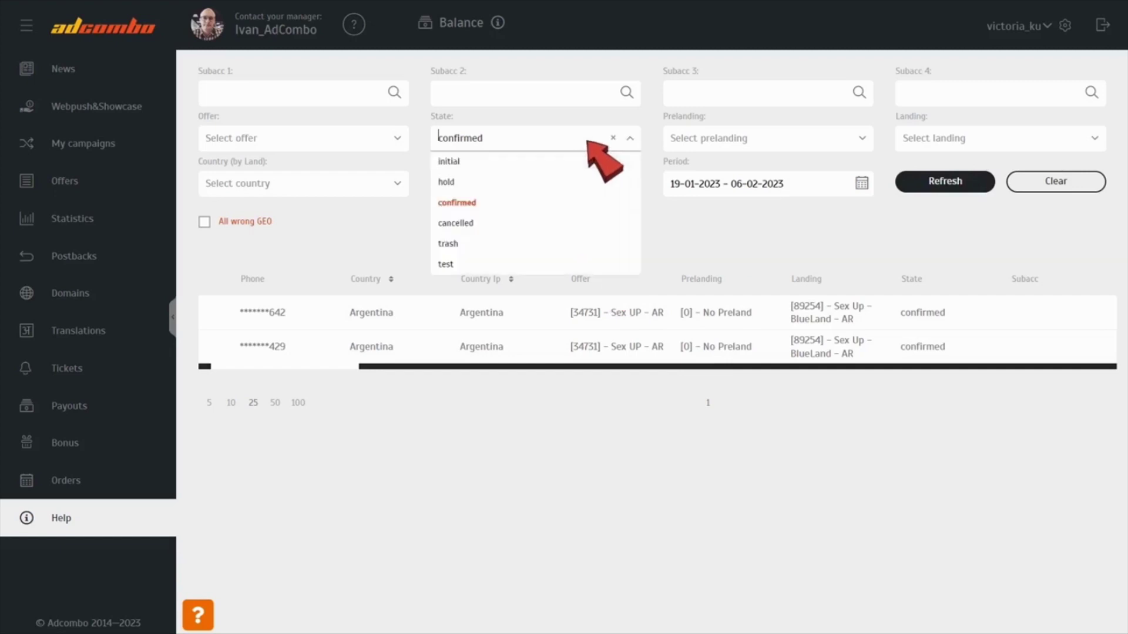
{"action": "left_click", "coordinate": [564, 242]}
{"action": "left_click", "coordinate": [958, 180]}
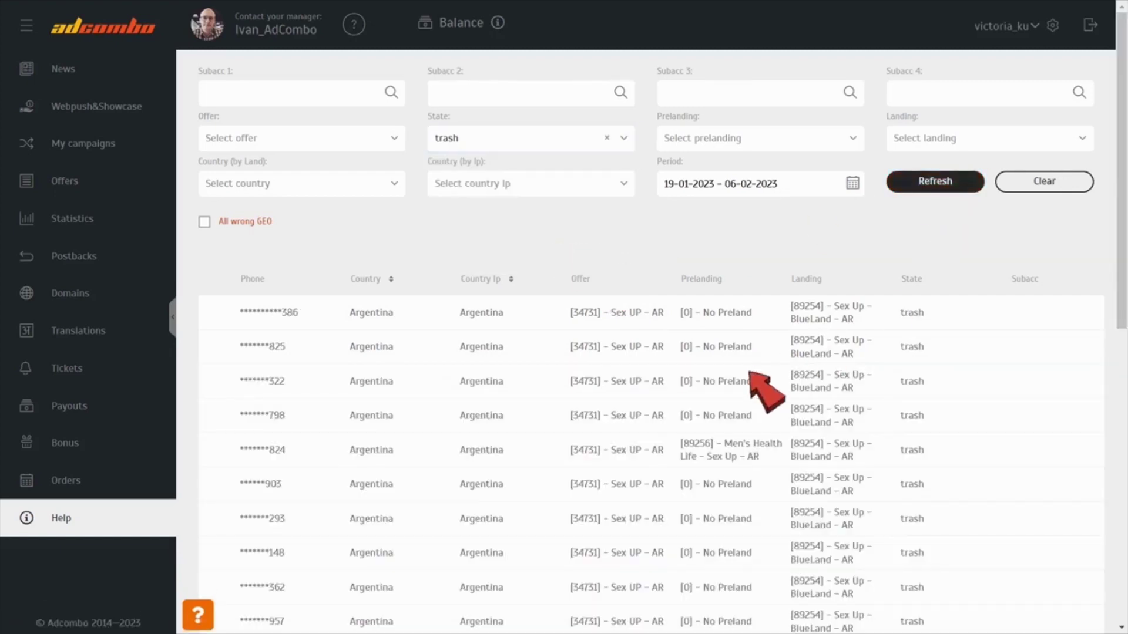
{"action": "scroll", "coordinate": [754, 378], "scroll_direction": "down", "scroll_amount": 10}
{"action": "scroll", "coordinate": [754, 377], "scroll_direction": "up", "scroll_amount": 5}
{"action": "scroll", "coordinate": [749, 371], "scroll_direction": "up", "scroll_amount": 3}
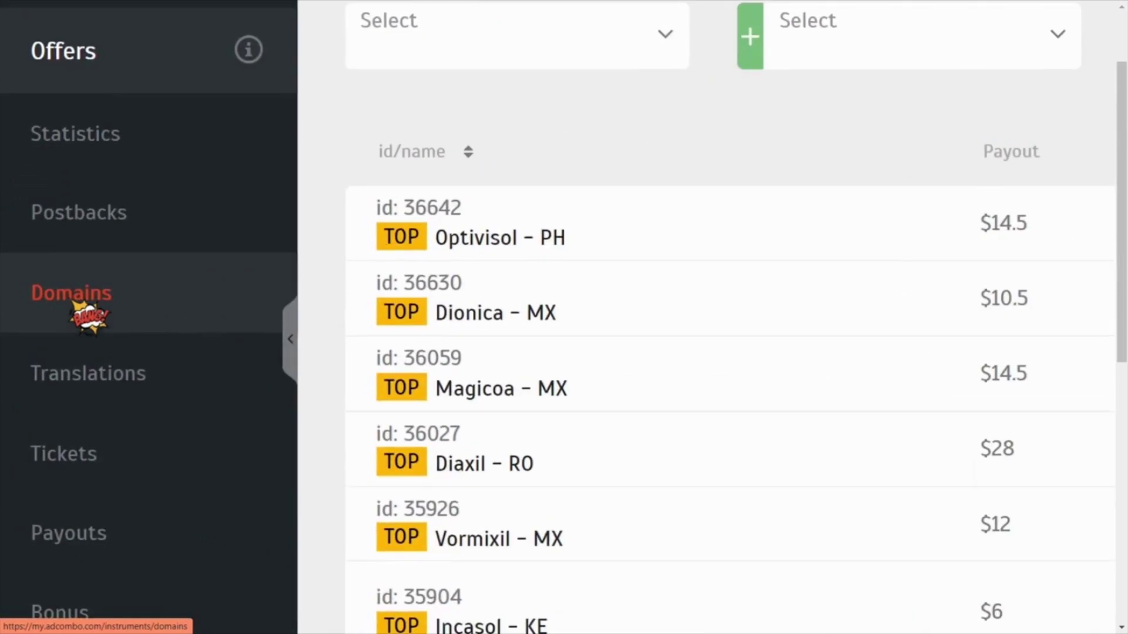
On the Domains page, start a new domain and enter its domain name.
{"action": "left_click", "coordinate": [136, 307]}
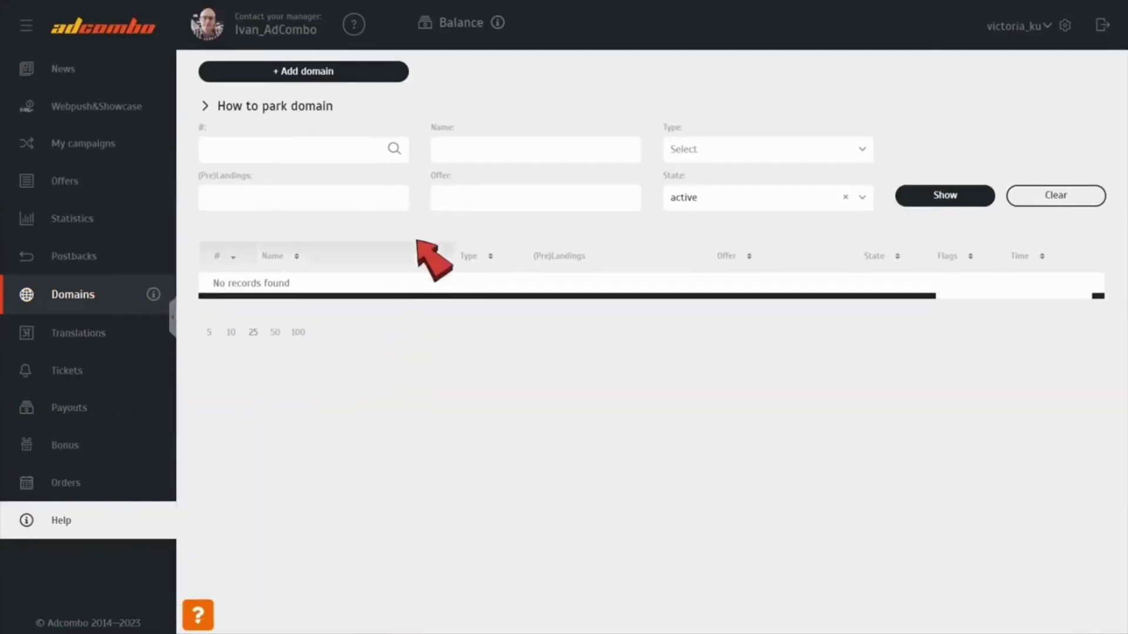
{"action": "left_click", "coordinate": [367, 76]}
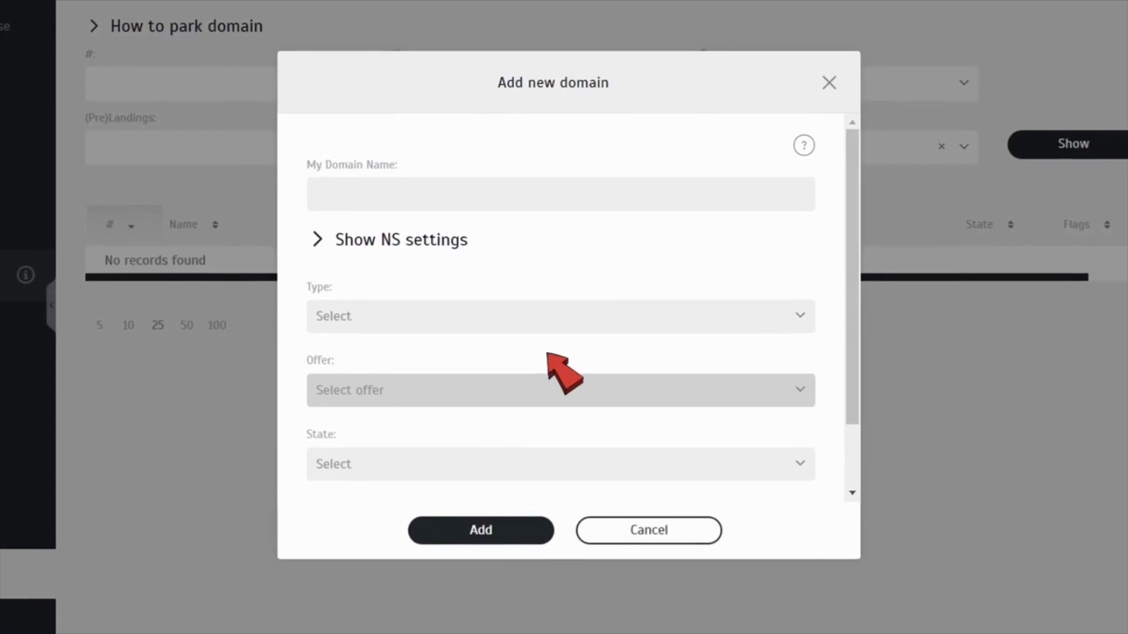
{"action": "left_click", "coordinate": [387, 196]}
{"action": "left_click", "coordinate": [444, 274]}
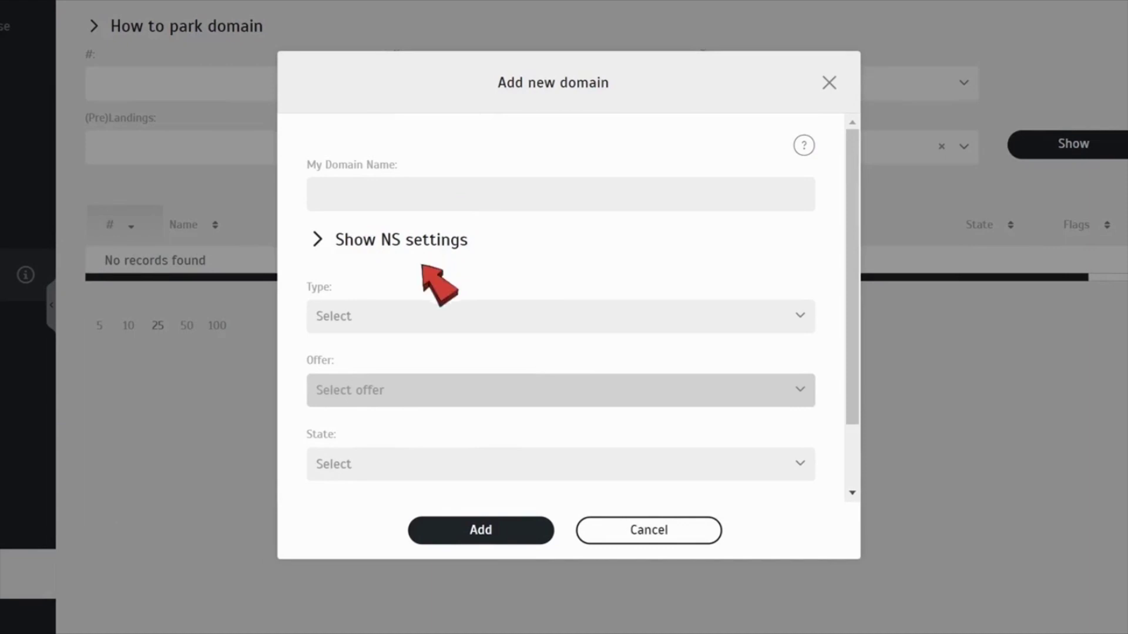
Set the type to 'tracking domain (for tracking link)' and expand the NS settings.
{"action": "scroll", "coordinate": [426, 352], "scroll_direction": "down", "scroll_amount": 2}
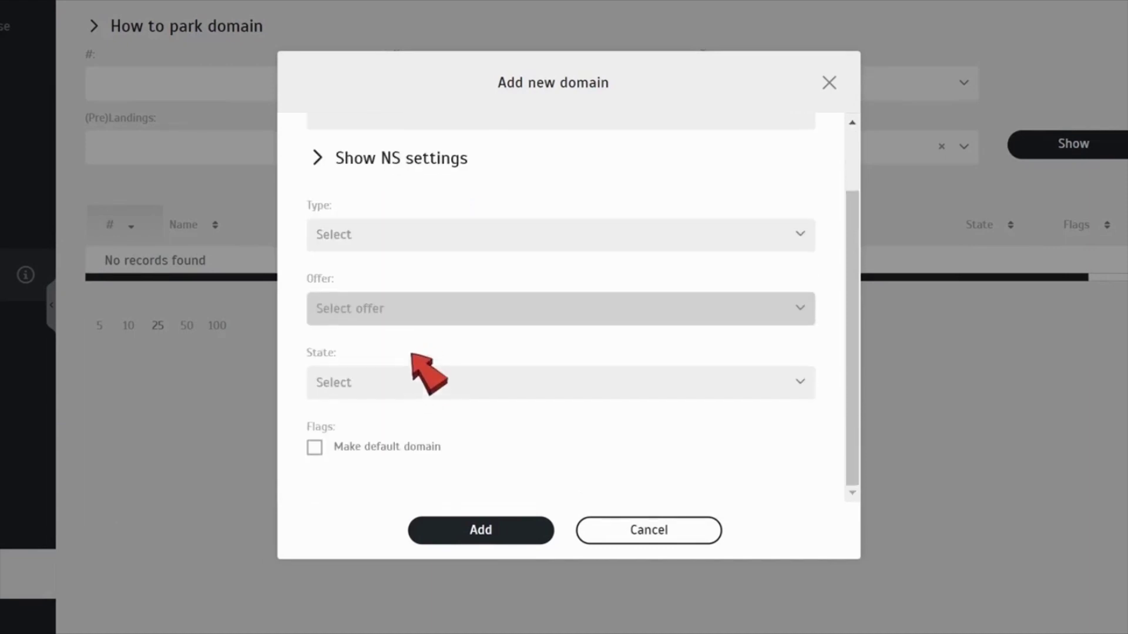
{"action": "left_click", "coordinate": [405, 238]}
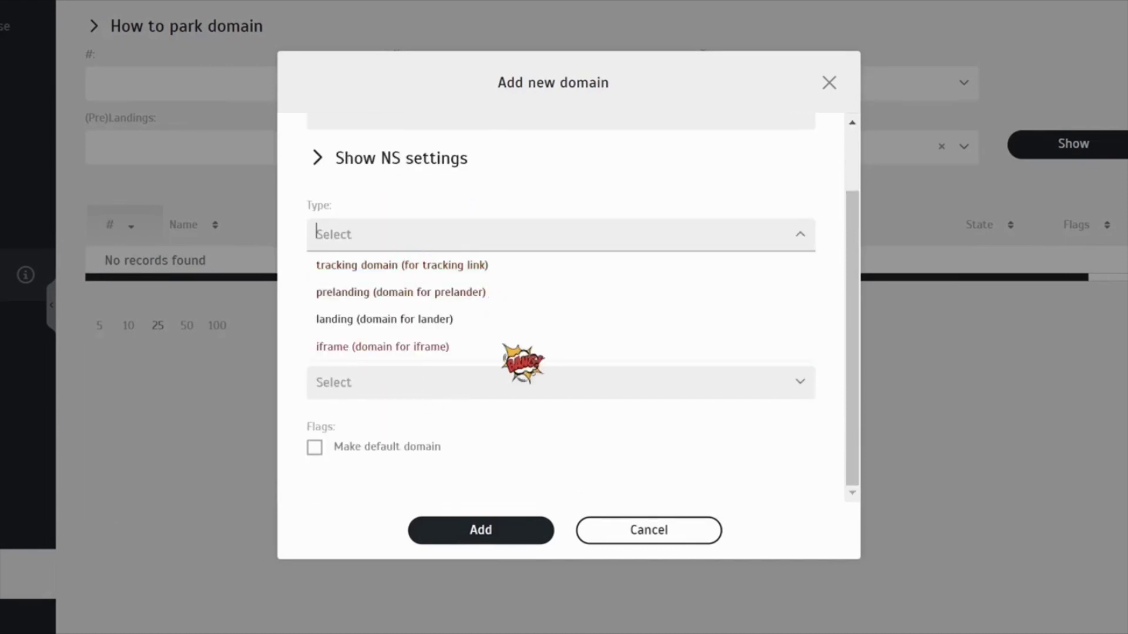
{"action": "left_click", "coordinate": [501, 267]}
{"action": "scroll", "coordinate": [500, 294], "scroll_direction": "up", "scroll_amount": 2}
{"action": "left_click", "coordinate": [452, 242]}
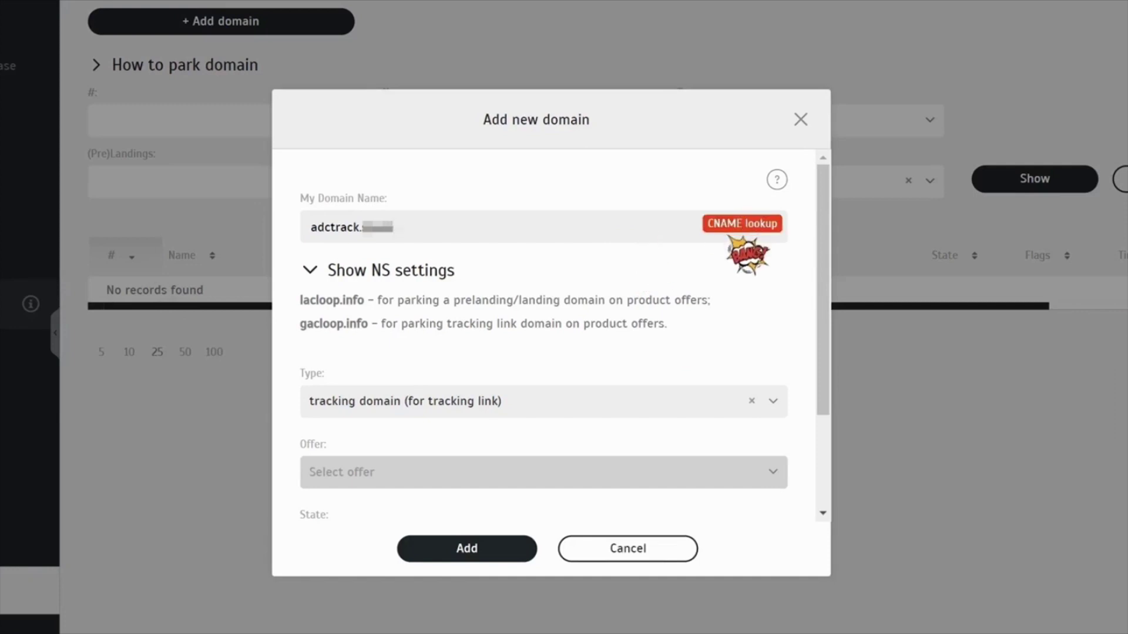
Set the new domain's state to active.
{"action": "scroll", "coordinate": [685, 364], "scroll_direction": "down", "scroll_amount": 3}
{"action": "left_click", "coordinate": [665, 407]}
{"action": "left_click", "coordinate": [663, 436]}
{"action": "scroll", "coordinate": [664, 379], "scroll_direction": "up", "scroll_amount": 3}
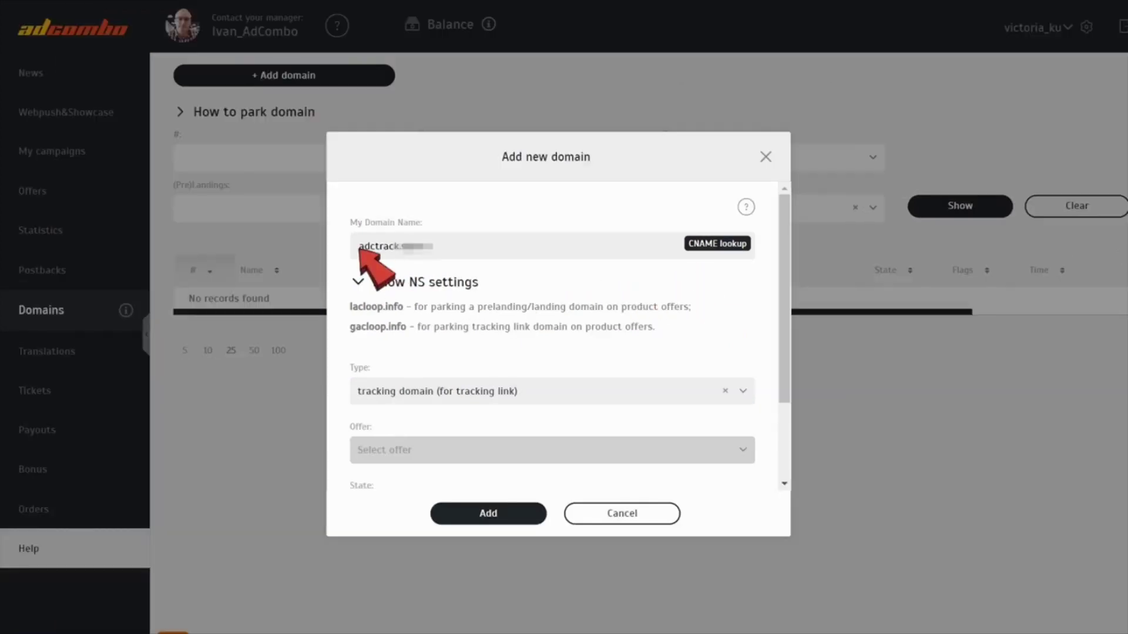
{"action": "left_click", "coordinate": [360, 247]}
{"action": "type", "text": "www."}
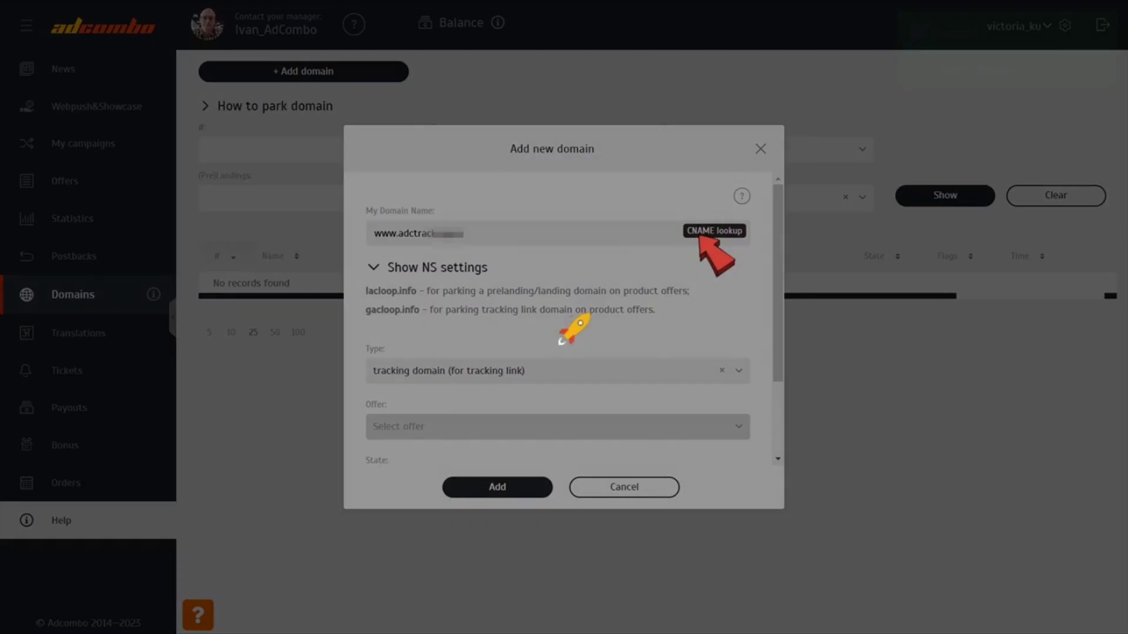
{"action": "left_click", "coordinate": [712, 231]}
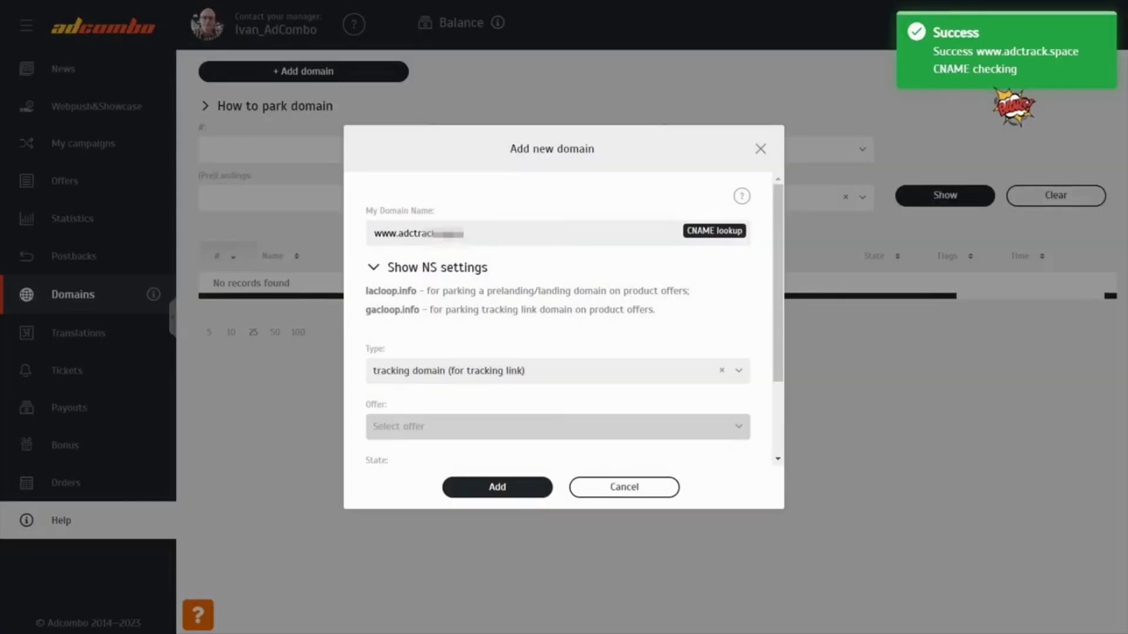
{"action": "left_click", "coordinate": [497, 487]}
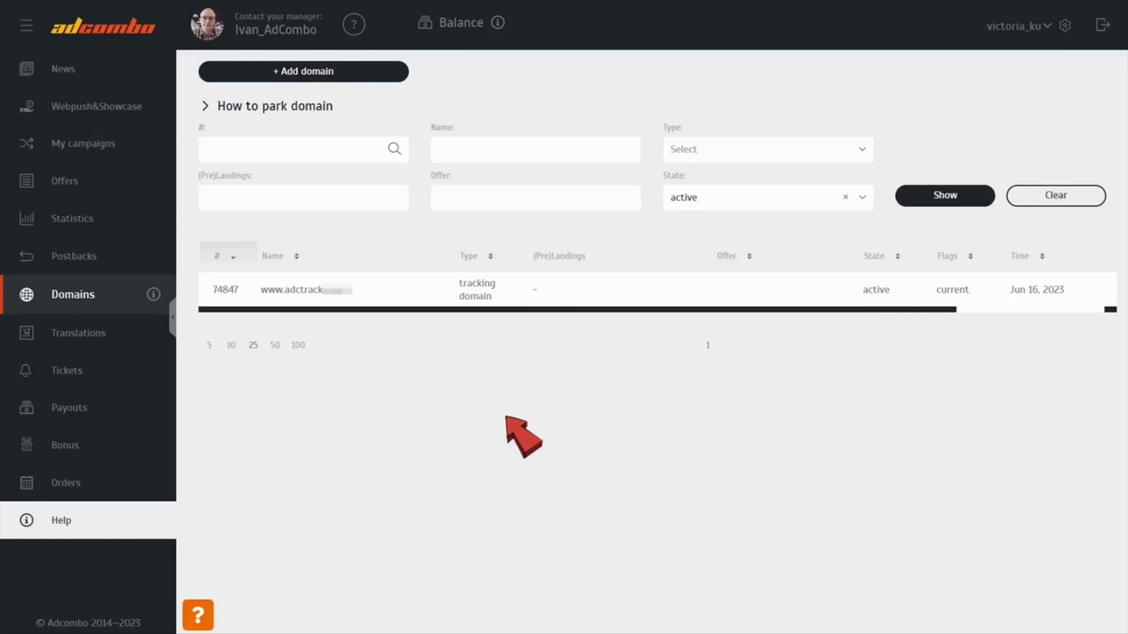
Add another domain with Type 'tracking domain' and State set to active.
{"action": "left_click", "coordinate": [388, 78]}
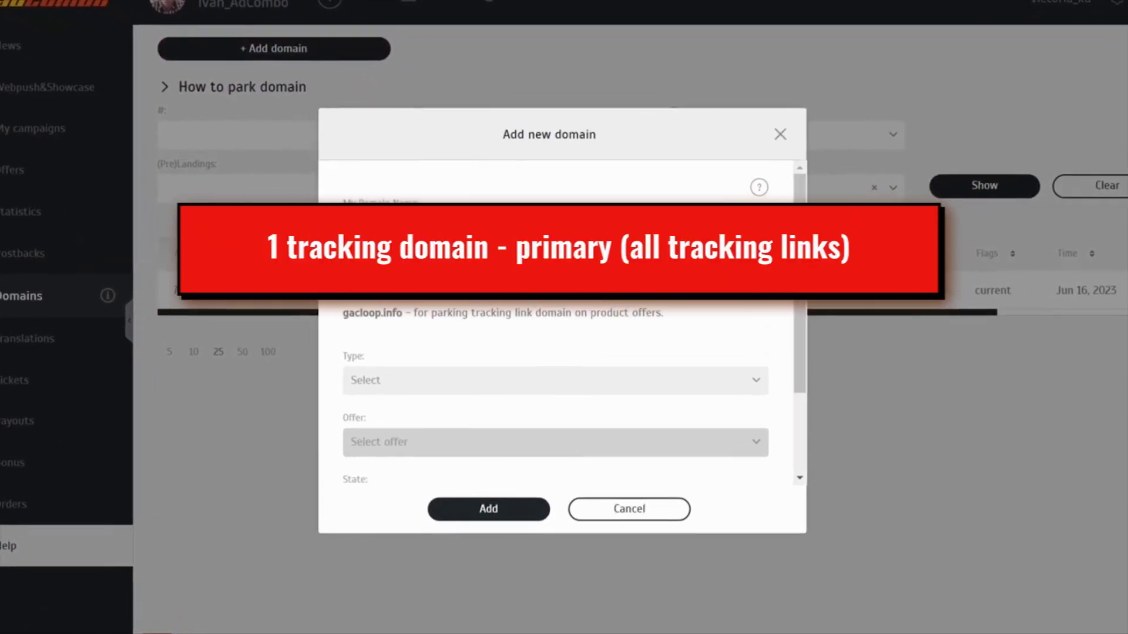
{"action": "scroll", "coordinate": [555, 329], "scroll_direction": "down", "scroll_amount": 2}
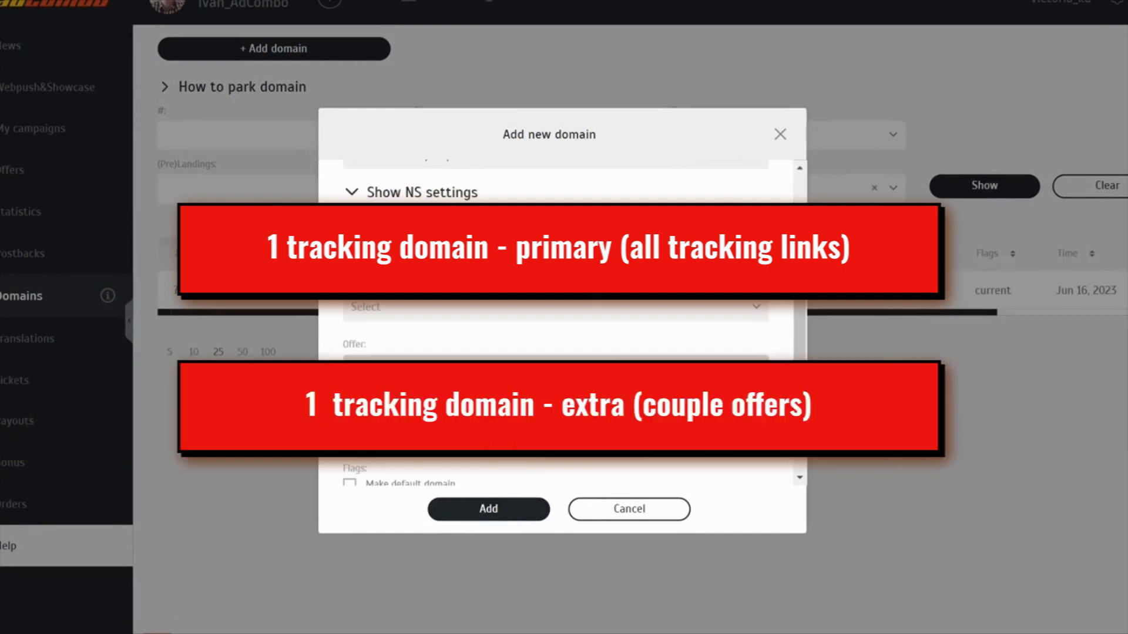
{"action": "left_click", "coordinate": [569, 317]}
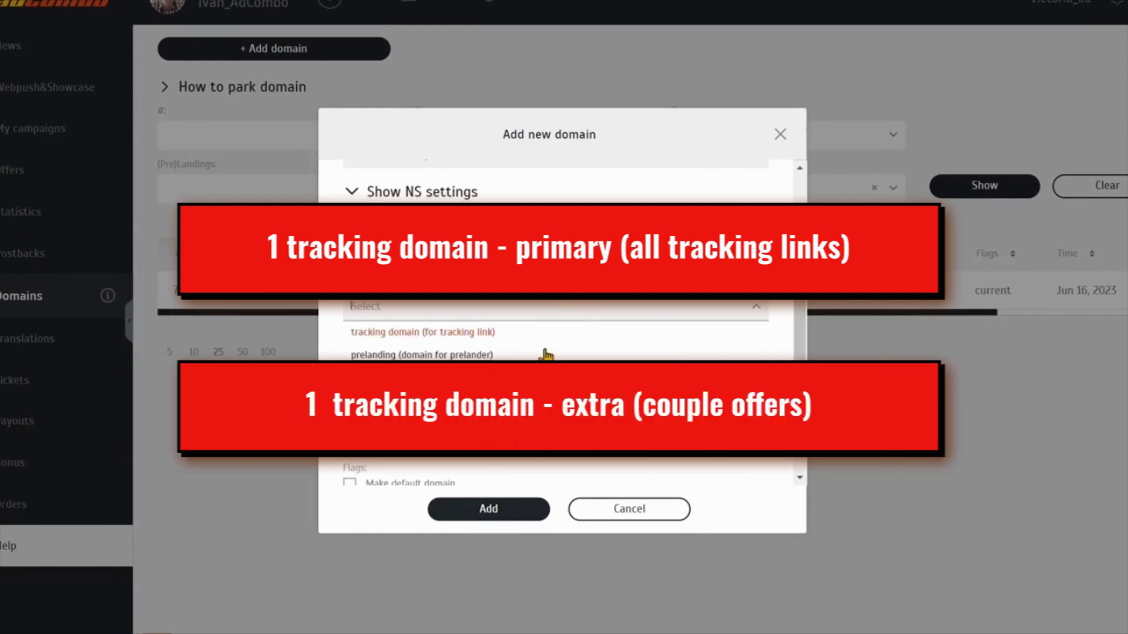
{"action": "left_click", "coordinate": [519, 332]}
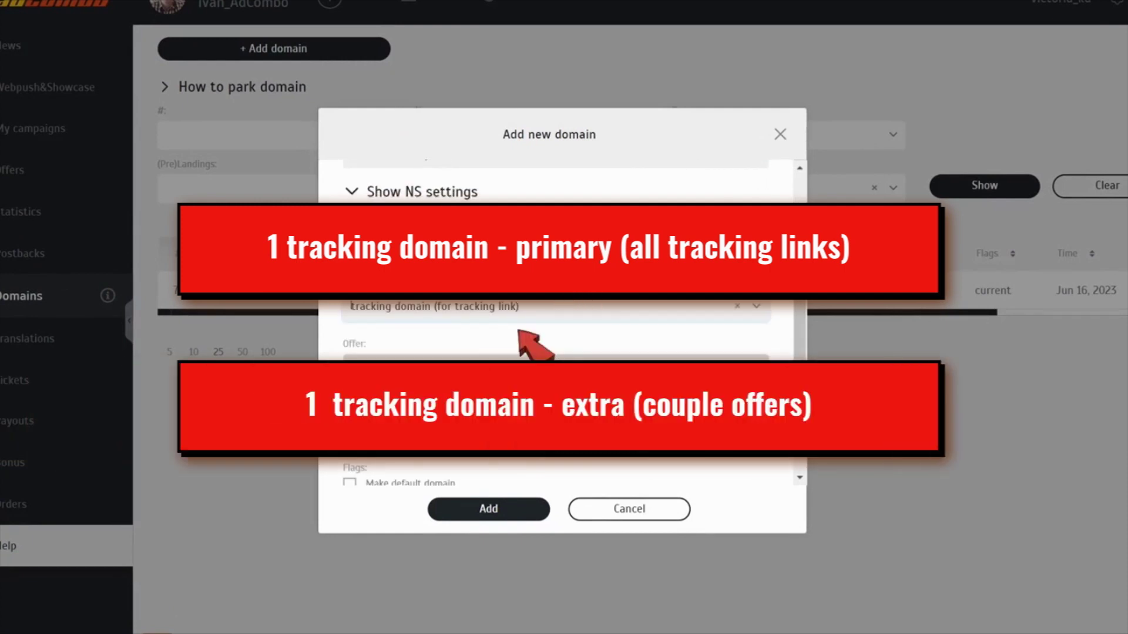
{"action": "scroll", "coordinate": [519, 340], "scroll_direction": "down", "scroll_amount": 1}
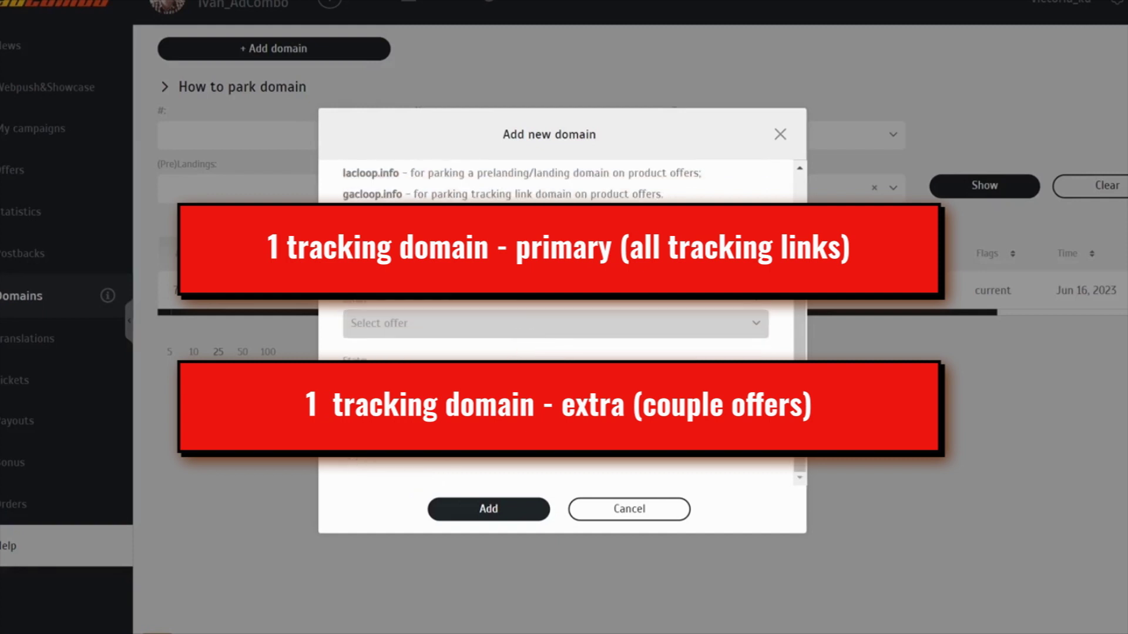
{"action": "left_click", "coordinate": [480, 406]}
{"action": "scroll", "coordinate": [479, 361], "scroll_direction": "up", "scroll_amount": 3}
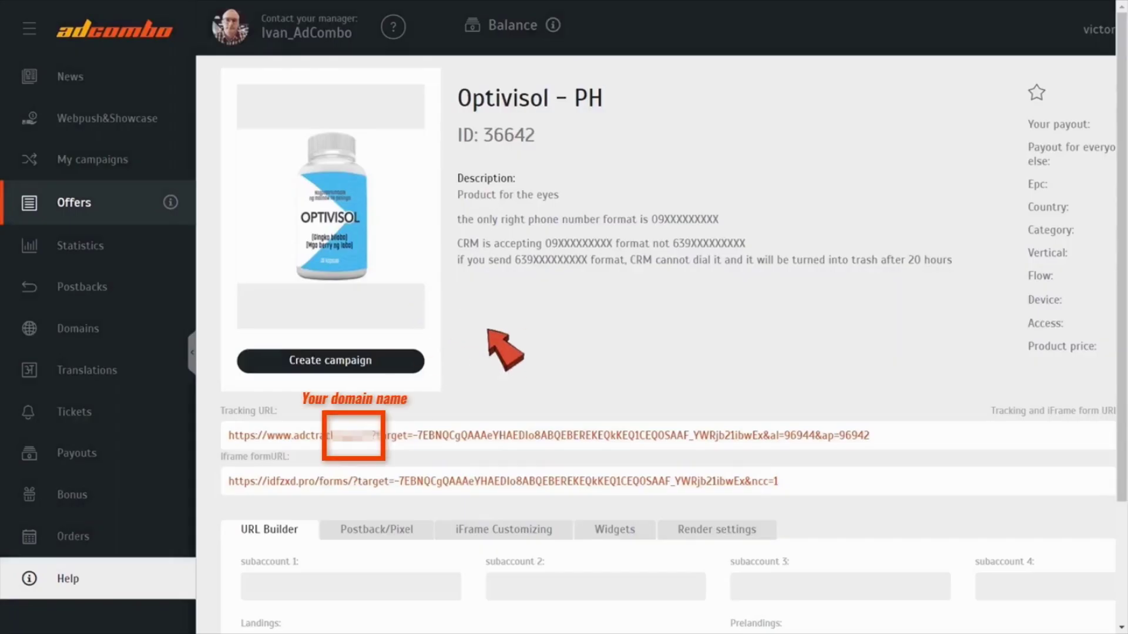
Scroll down the Optivisol - PH offer page to its Landings and Prelandings lists.
{"action": "scroll", "coordinate": [662, 364], "scroll_direction": "down", "scroll_amount": 2}
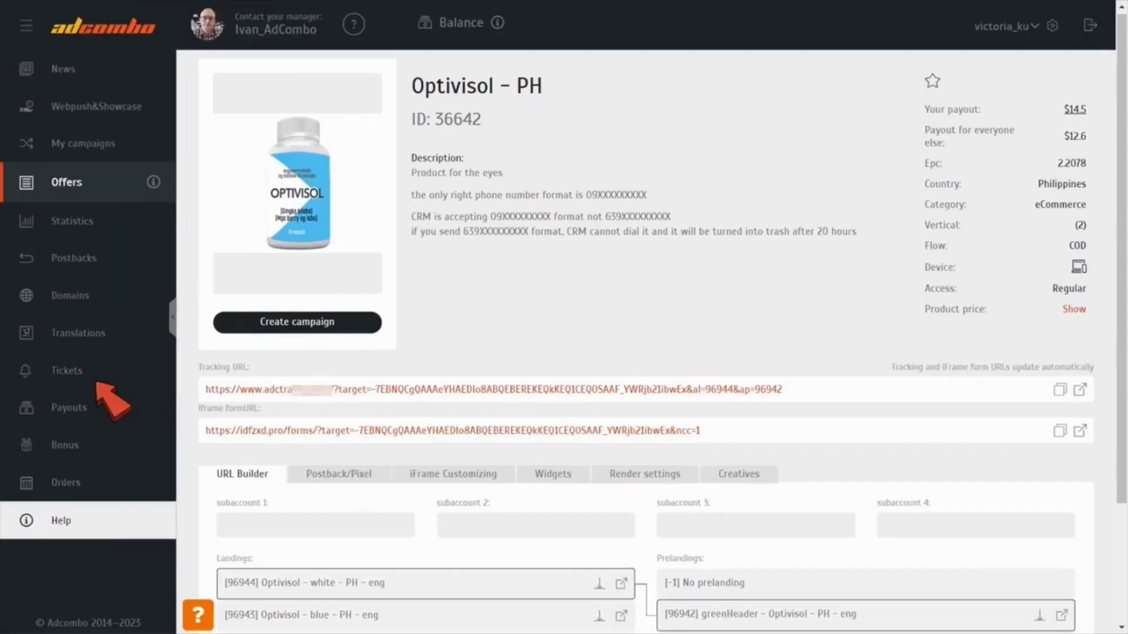
{"action": "scroll", "coordinate": [499, 429], "scroll_direction": "down", "scroll_amount": 3}
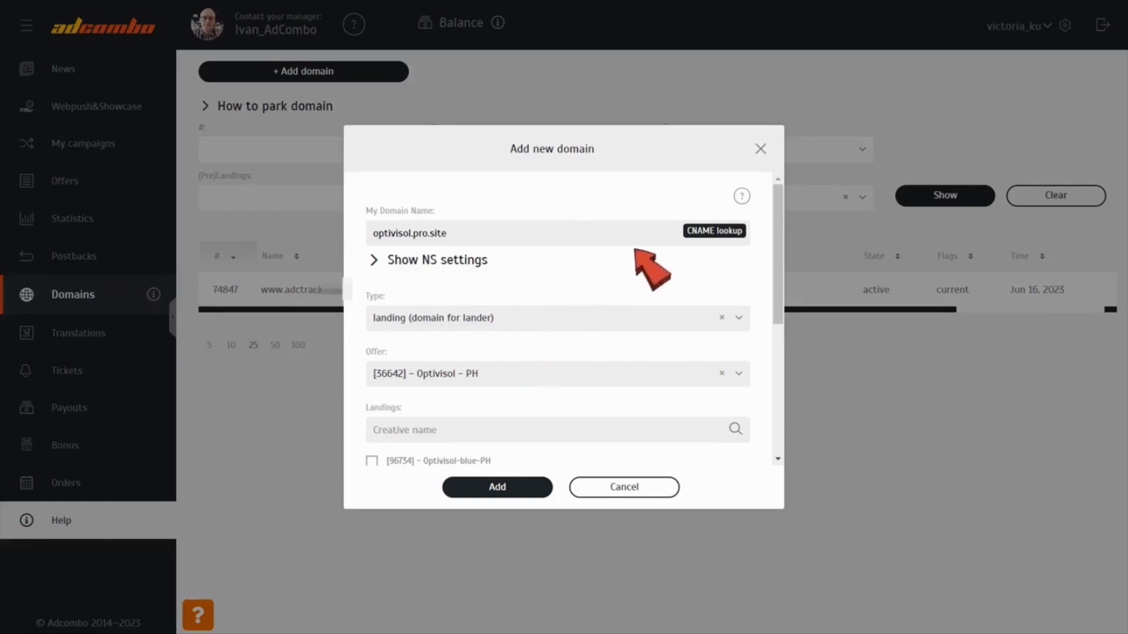
Bring up the domain Type options for the new optivisol.pro.site landing domain.
{"action": "scroll", "coordinate": [629, 306], "scroll_direction": "down", "scroll_amount": 1}
{"action": "scroll", "coordinate": [622, 304], "scroll_direction": "down", "scroll_amount": 3}
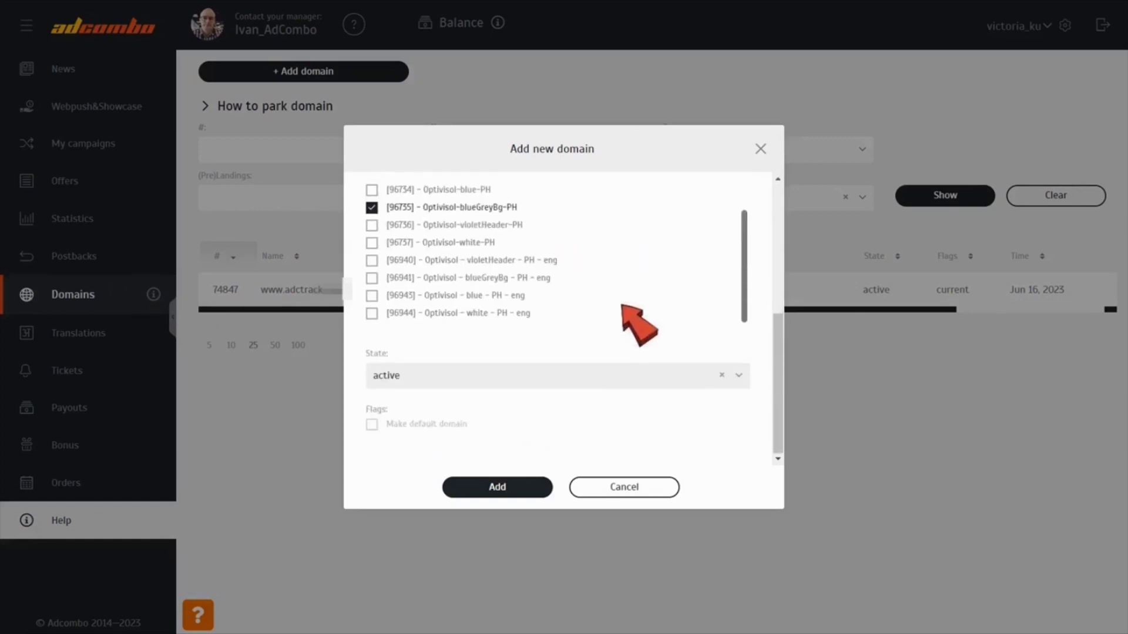
{"action": "scroll", "coordinate": [553, 347], "scroll_direction": "up", "scroll_amount": 4}
{"action": "left_click", "coordinate": [551, 322]}
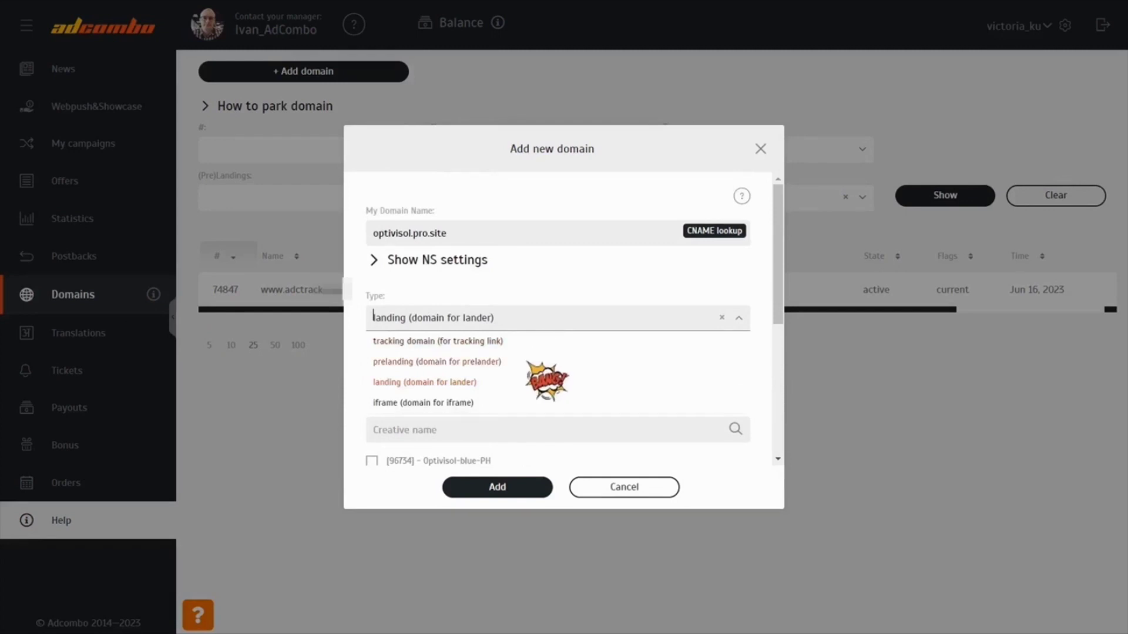
{"action": "left_click", "coordinate": [543, 288]}
{"action": "scroll", "coordinate": [569, 360], "scroll_direction": "down", "scroll_amount": 4}
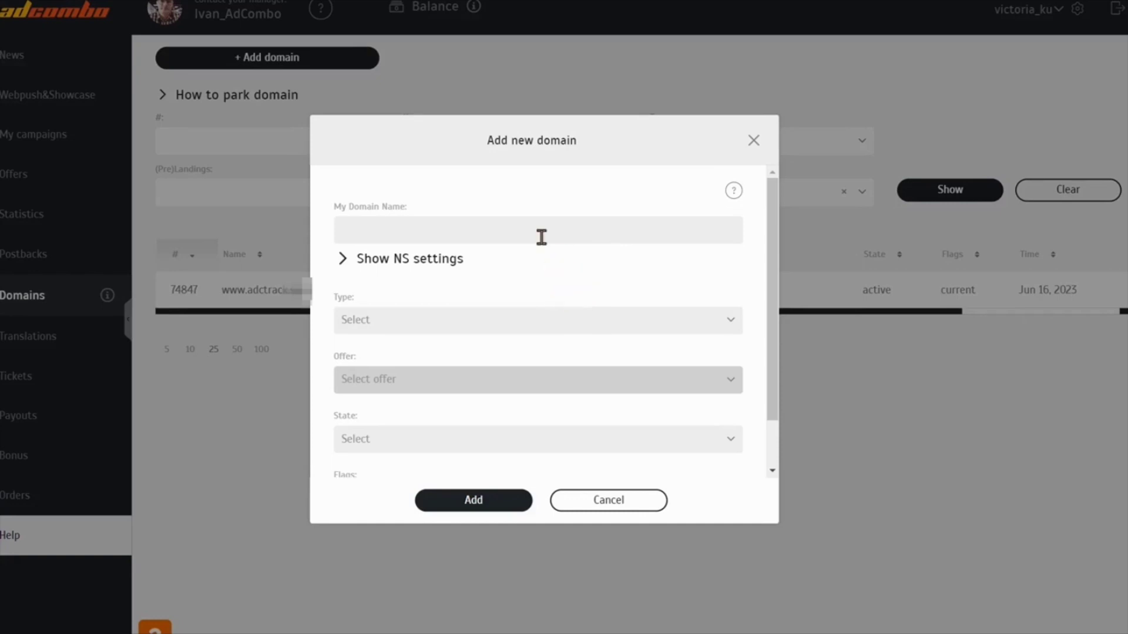
Set the new domain's Type to 'iframe (domain for iframe)'.
{"action": "left_click", "coordinate": [528, 319]}
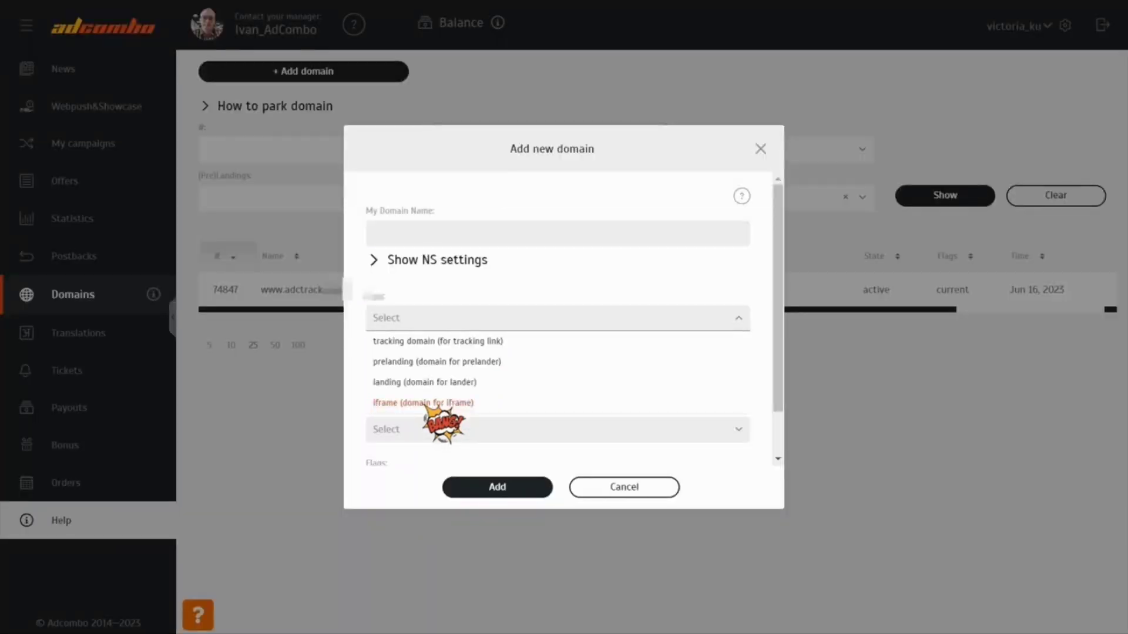
{"action": "left_click", "coordinate": [424, 405]}
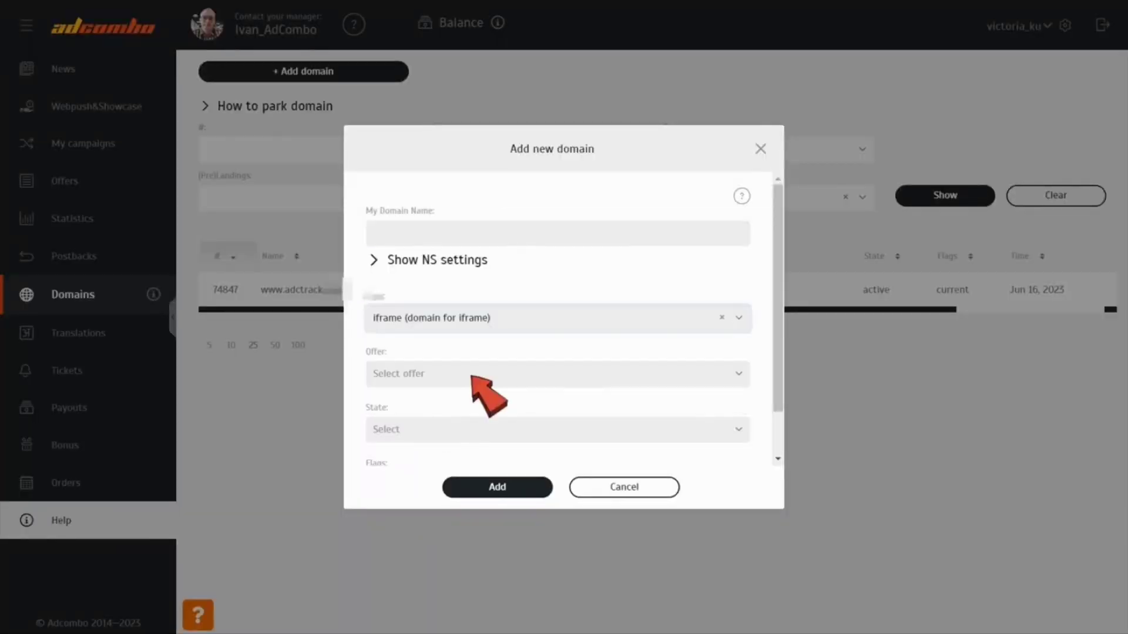
{"action": "scroll", "coordinate": [605, 390], "scroll_direction": "down", "scroll_amount": 1}
{"action": "scroll", "coordinate": [594, 378], "scroll_direction": "up", "scroll_amount": 1}
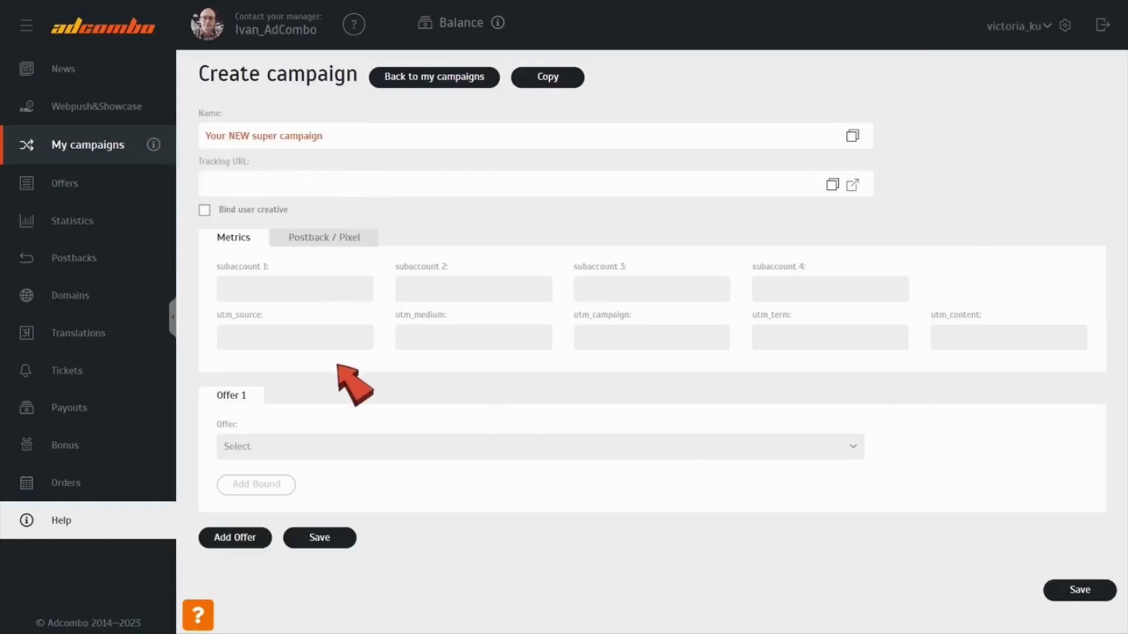
Choose offer [2338] Green Coffee organic - IN for the campaign.
{"action": "left_click", "coordinate": [339, 446]}
{"action": "scroll", "coordinate": [329, 488], "scroll_direction": "down", "scroll_amount": 3}
{"action": "left_click", "coordinate": [311, 488]}
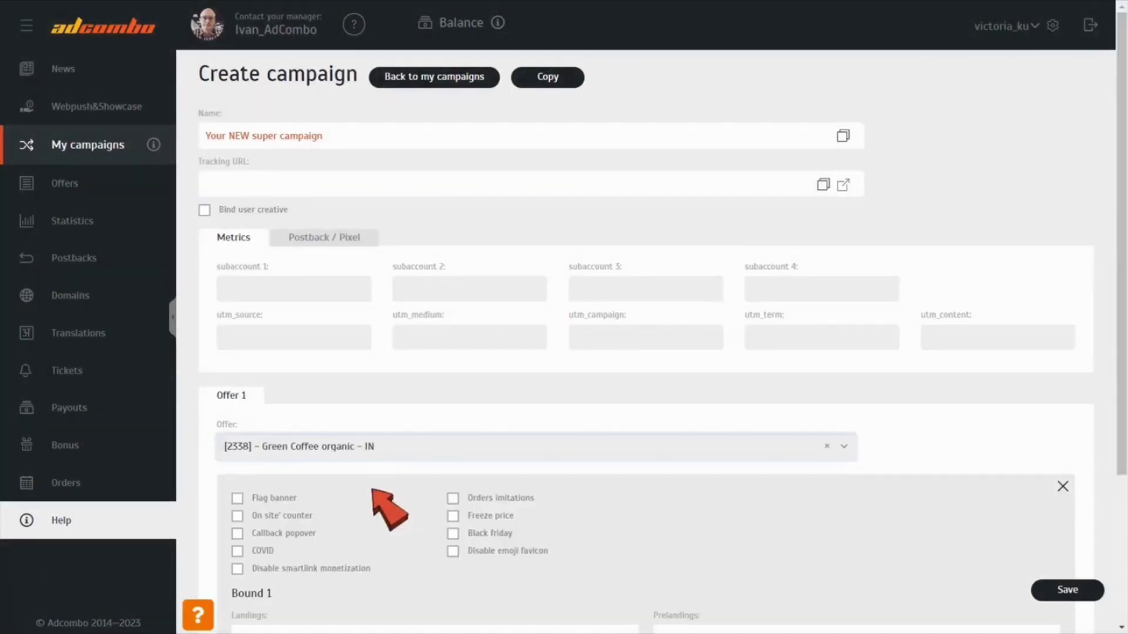
{"action": "scroll", "coordinate": [374, 493], "scroll_direction": "down", "scroll_amount": 3}
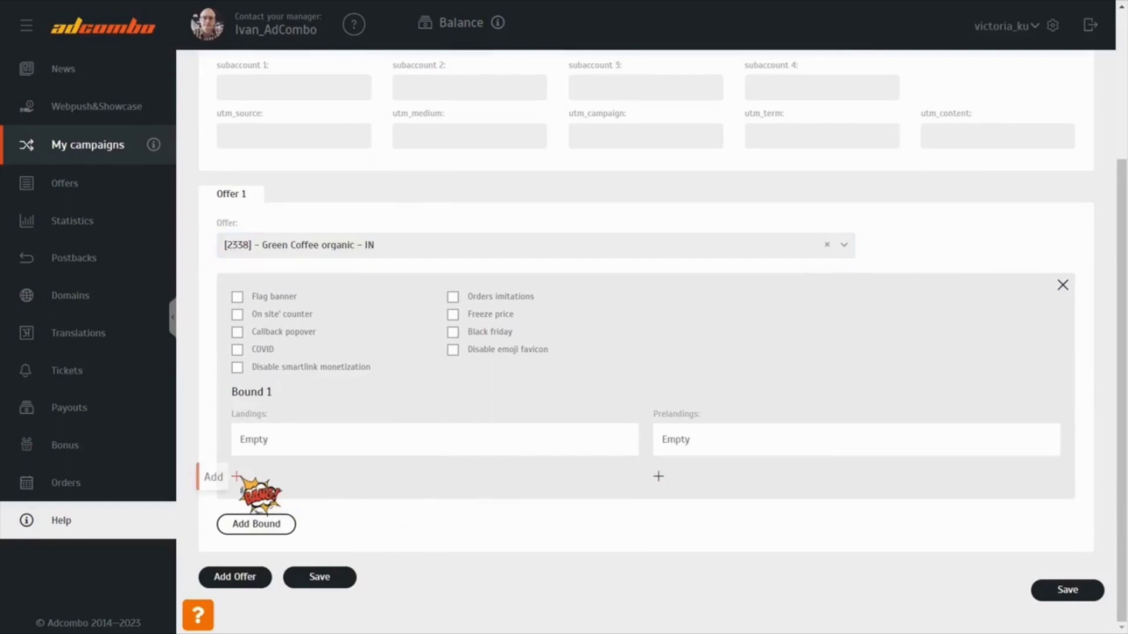
Add landing [5203] and prelanding [5344] to Bound 1.
{"action": "left_click", "coordinate": [238, 478]}
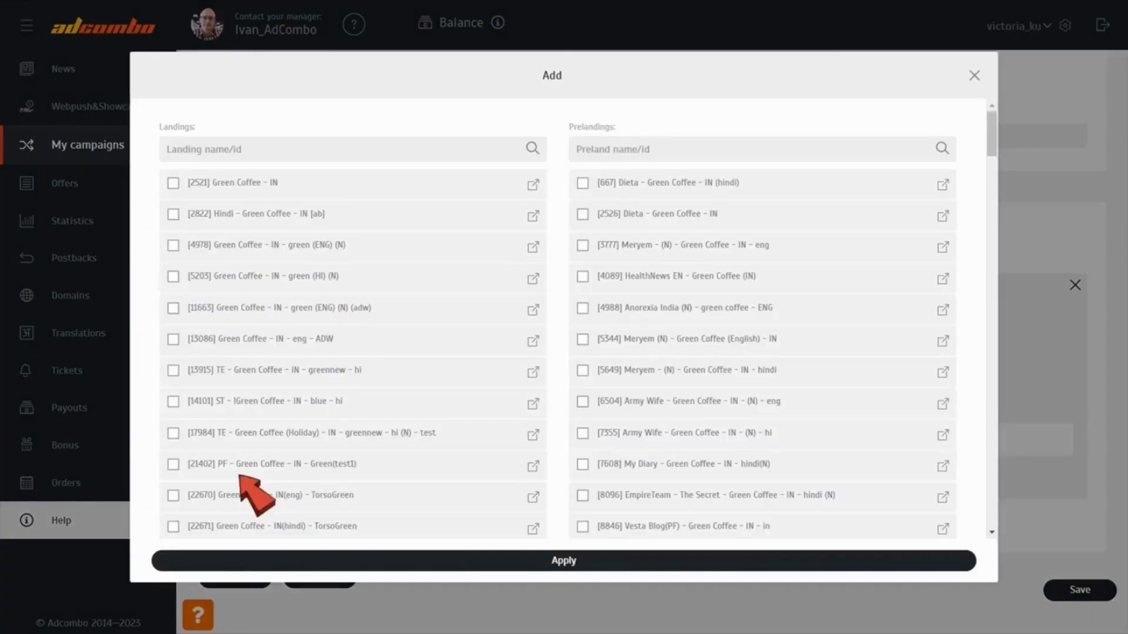
{"action": "left_click", "coordinate": [174, 277]}
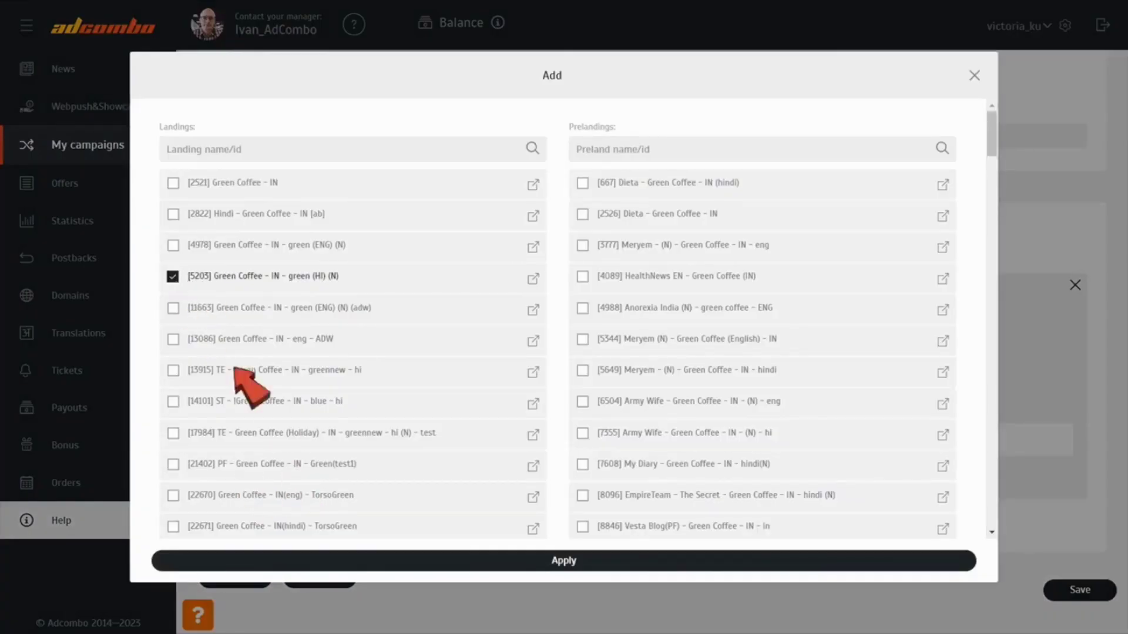
{"action": "left_click", "coordinate": [497, 561]}
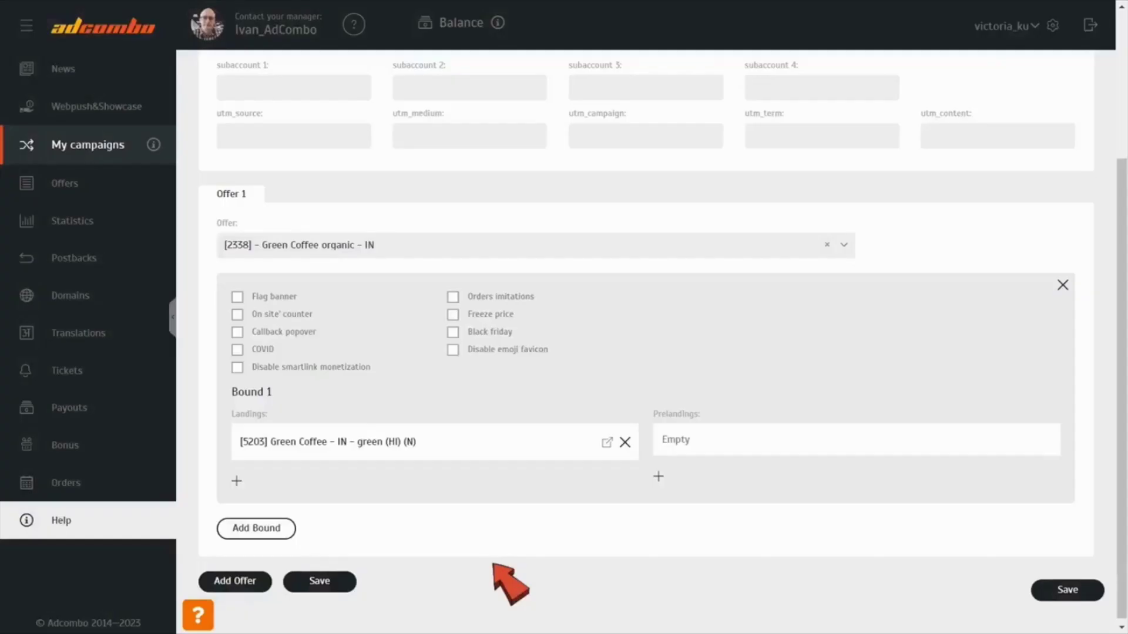
{"action": "left_click", "coordinate": [658, 477]}
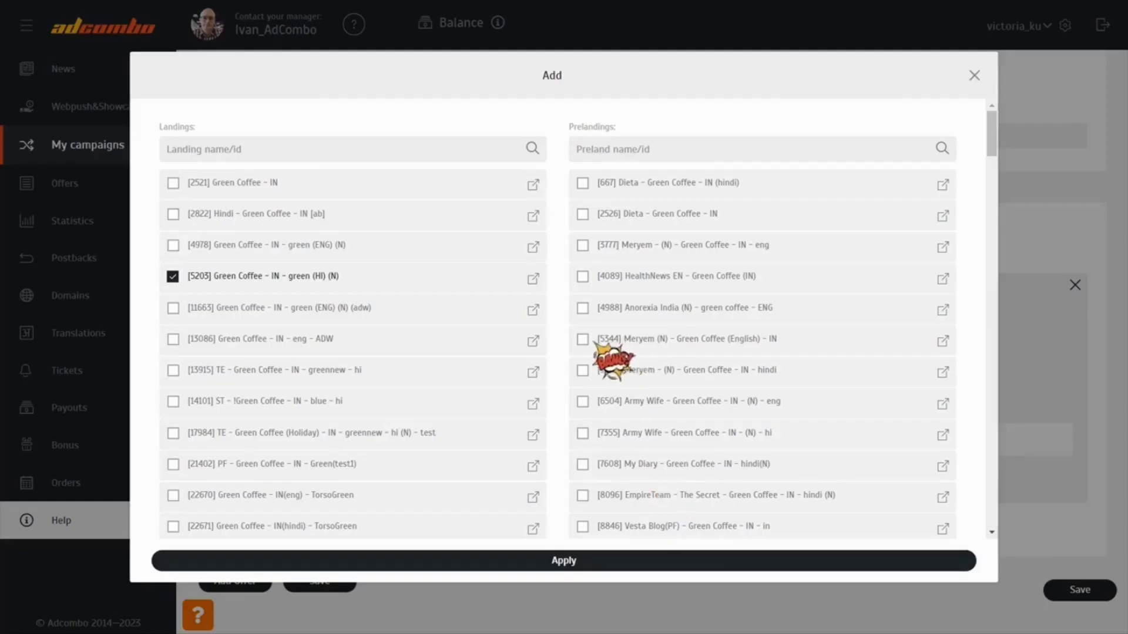
{"action": "left_click", "coordinate": [584, 342]}
{"action": "left_click", "coordinate": [587, 561]}
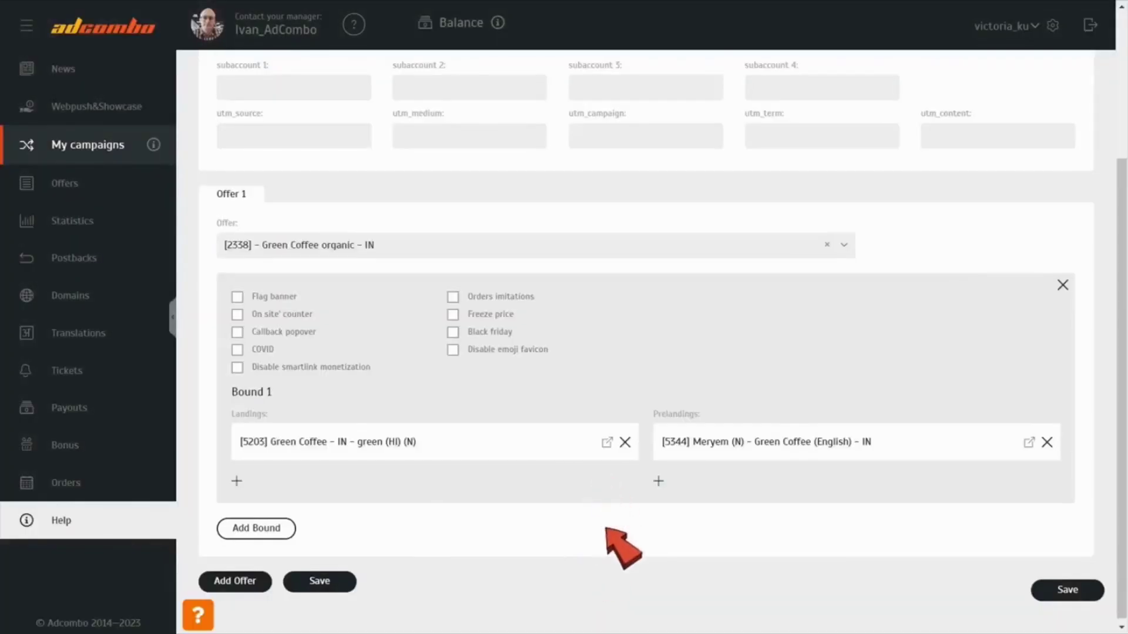
{"action": "scroll", "coordinate": [614, 540], "scroll_direction": "up", "scroll_amount": 4}
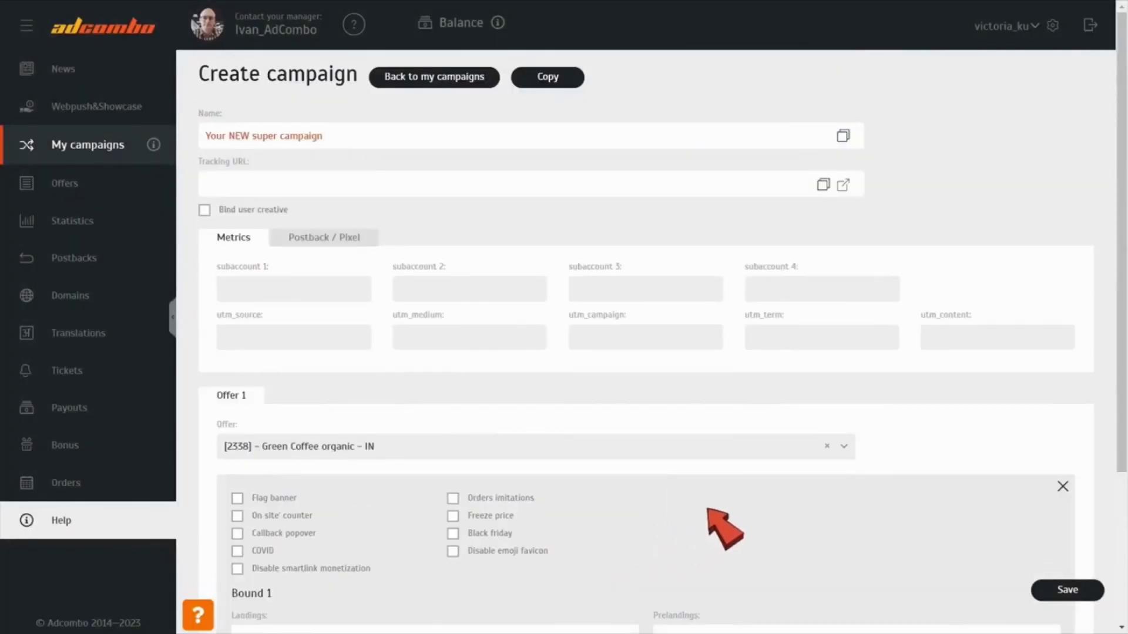
Save the new campaign and scroll through the Magicoa - MX offer's URL Builder.
{"action": "left_click", "coordinate": [1063, 589]}
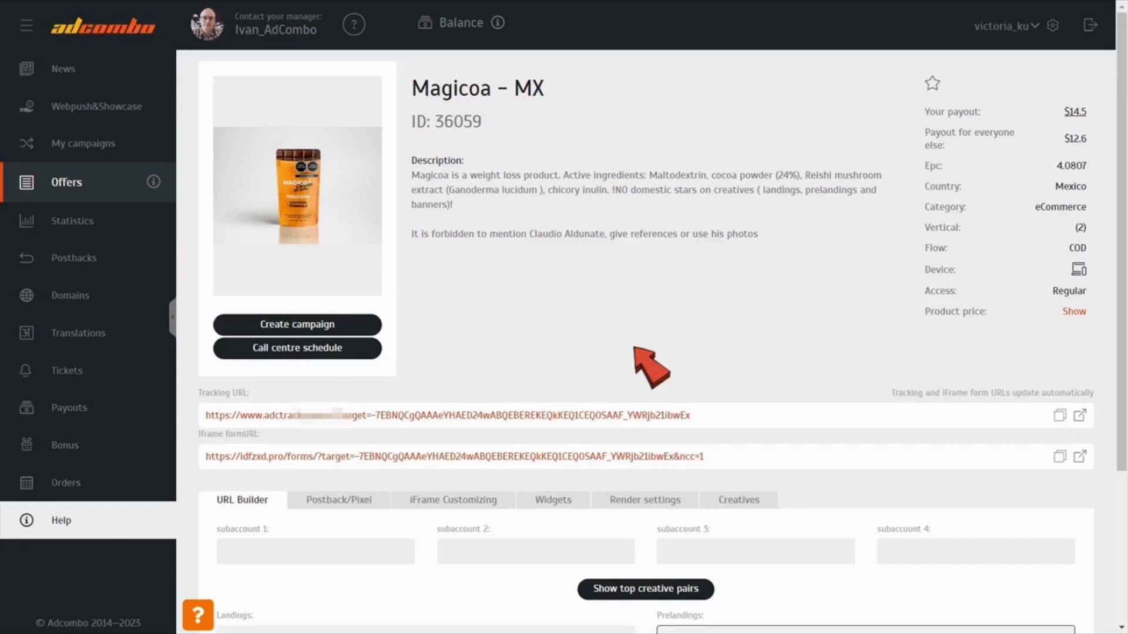
{"action": "scroll", "coordinate": [637, 350], "scroll_direction": "down", "scroll_amount": 4}
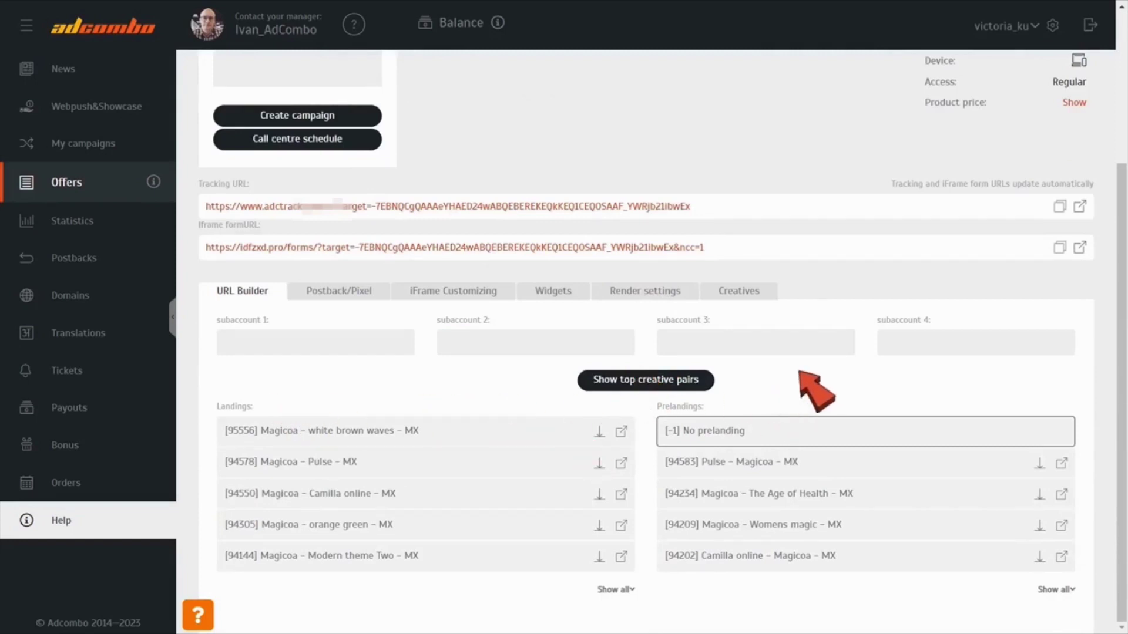
{"action": "scroll", "coordinate": [784, 391], "scroll_direction": "up", "scroll_amount": 4}
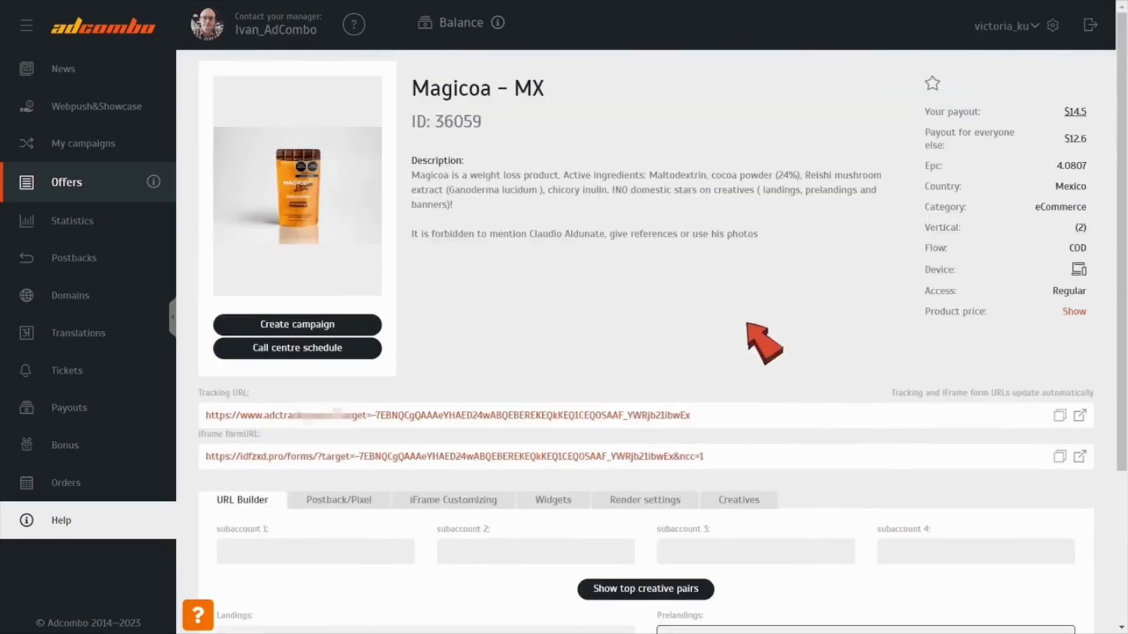